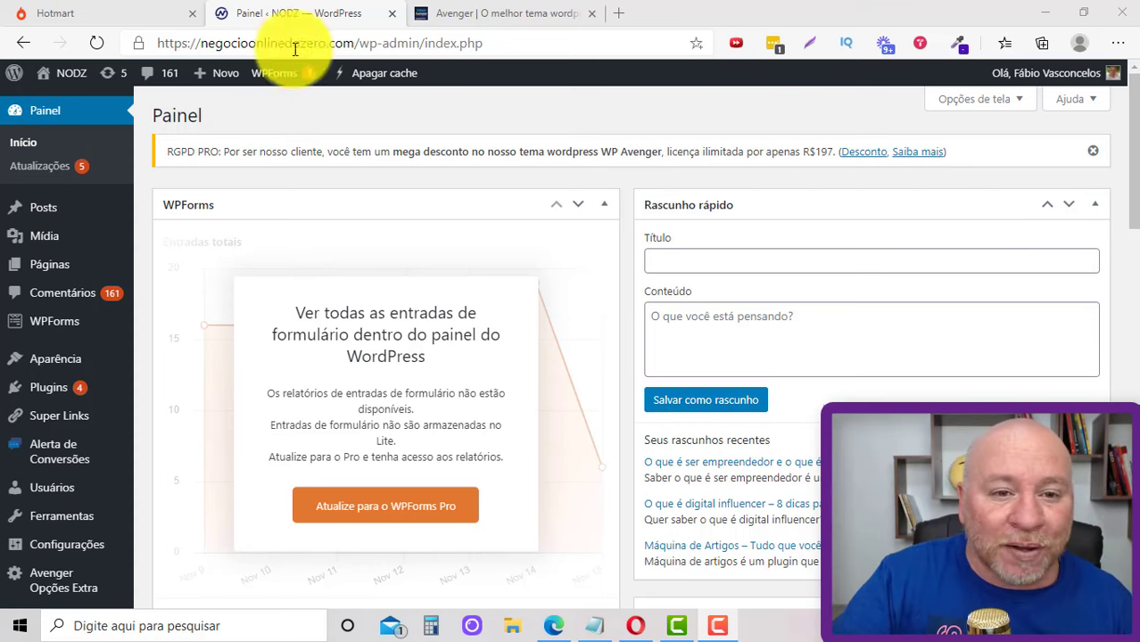
left_click(446, 15)
scroll(486, 185, "down", 10)
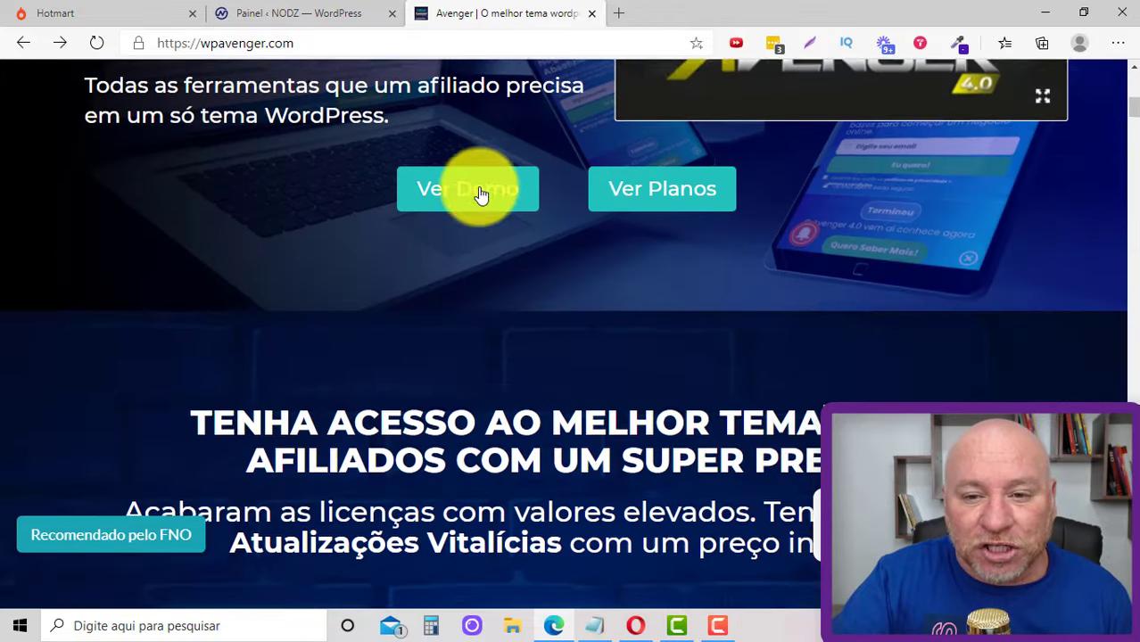
scroll(475, 188, "up", 10)
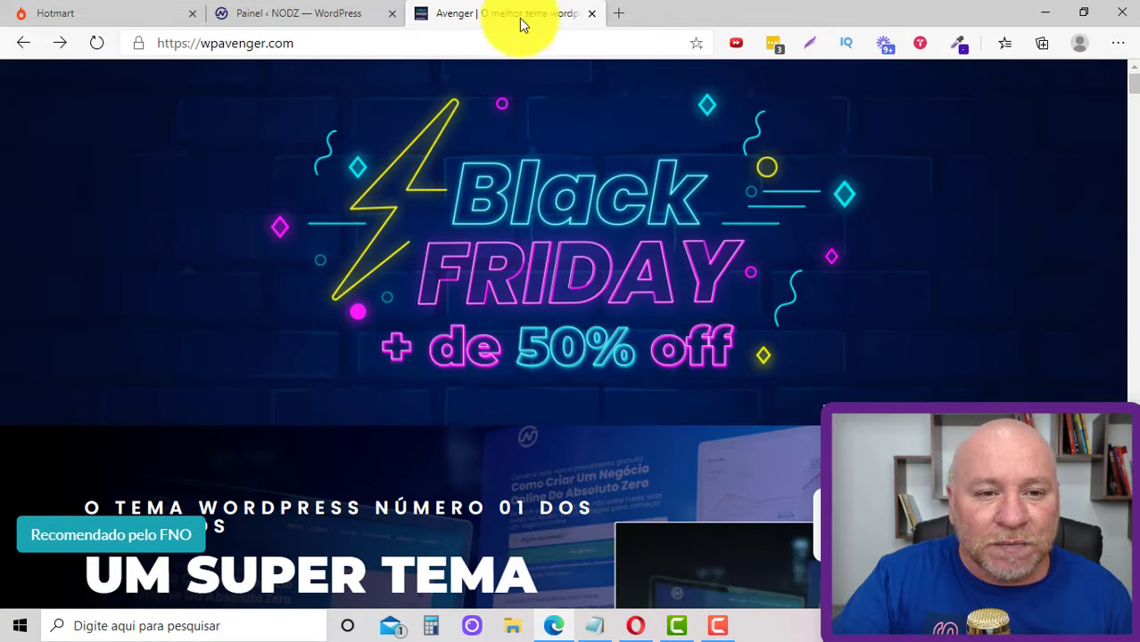
left_click(369, 12)
left_click(501, 18)
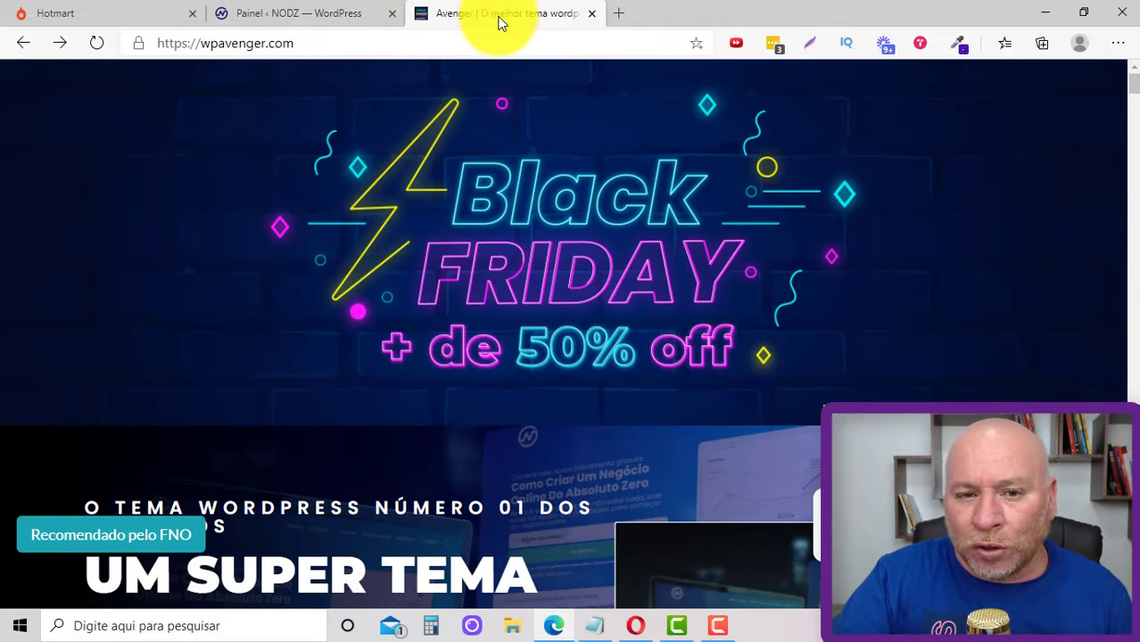
left_click(351, 13)
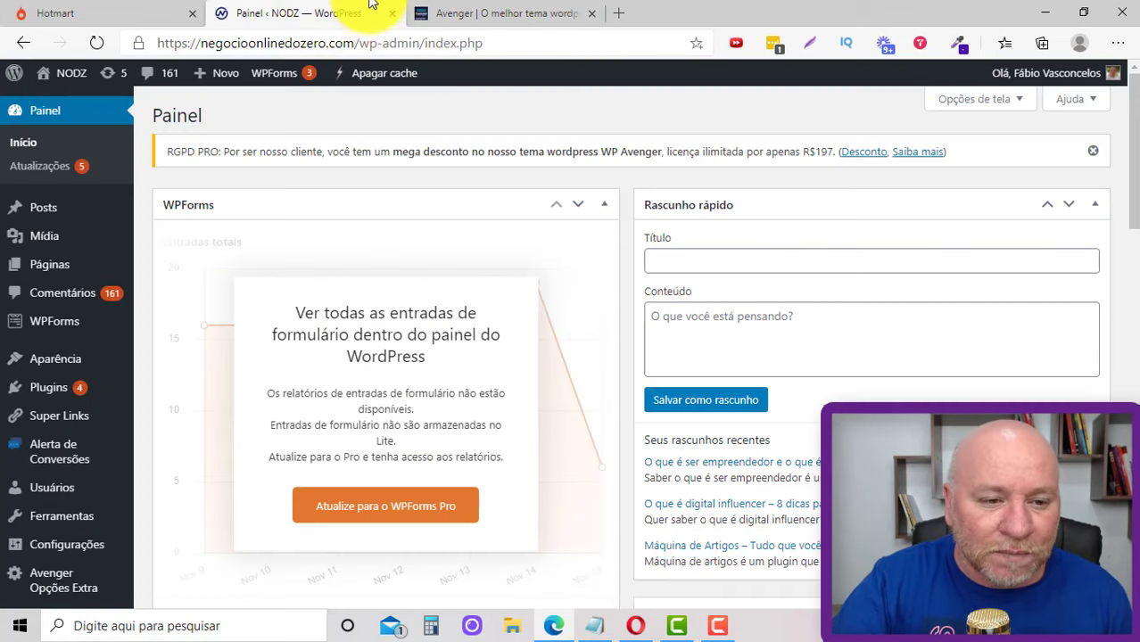
Step: Open the Super Links link creation area and start adding a new link
scroll(67, 352, "down", 1)
mouse_move(65, 338)
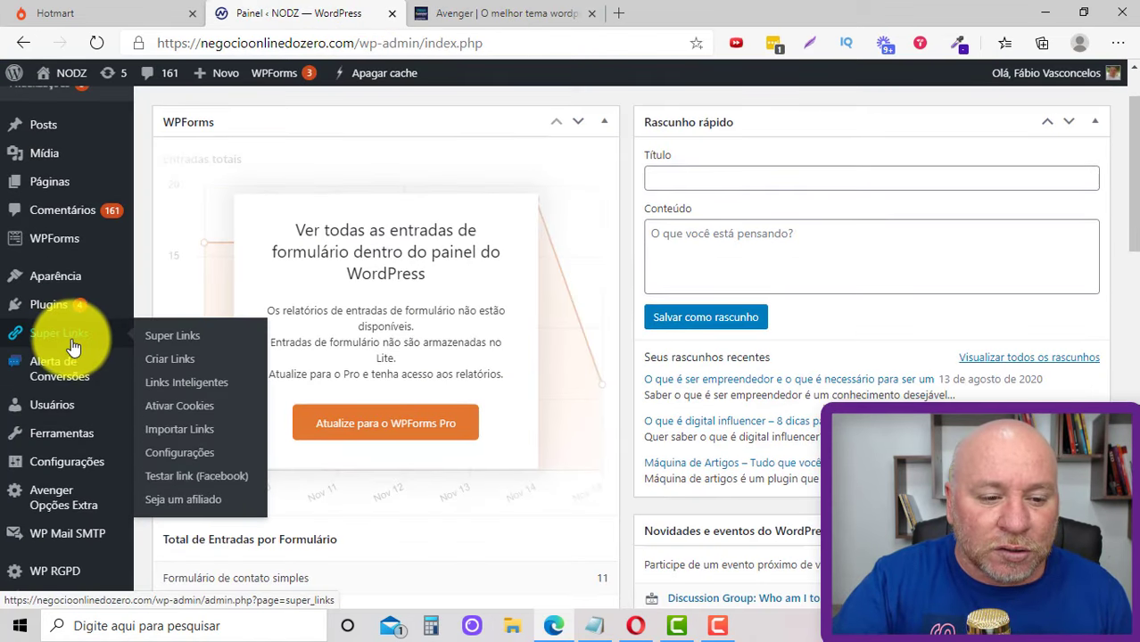
left_click(185, 370)
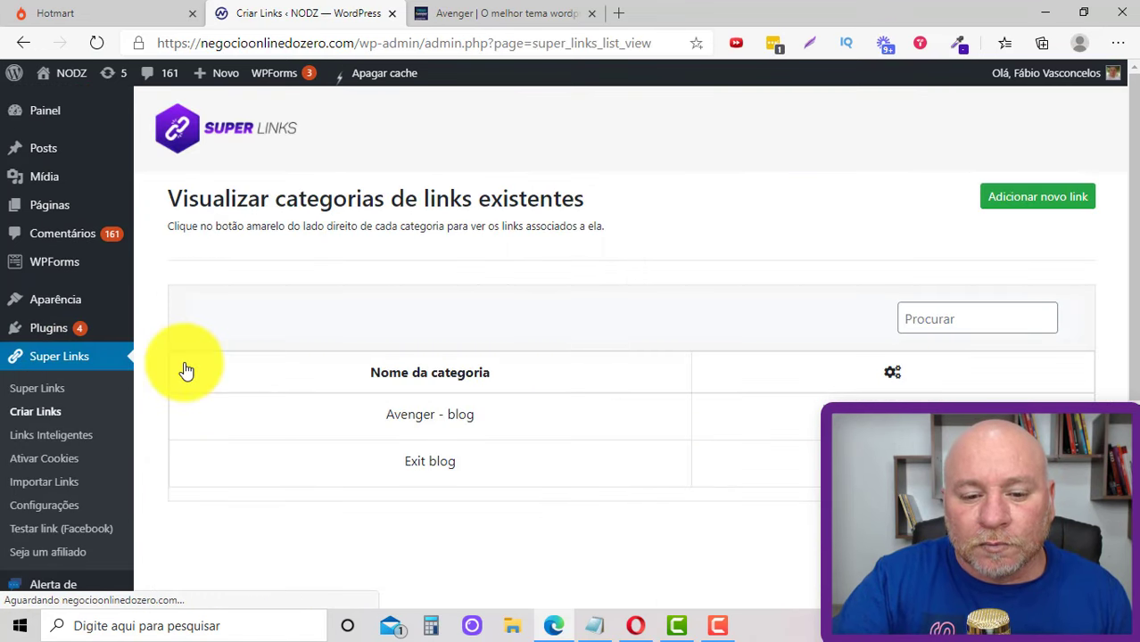
left_click(1042, 198)
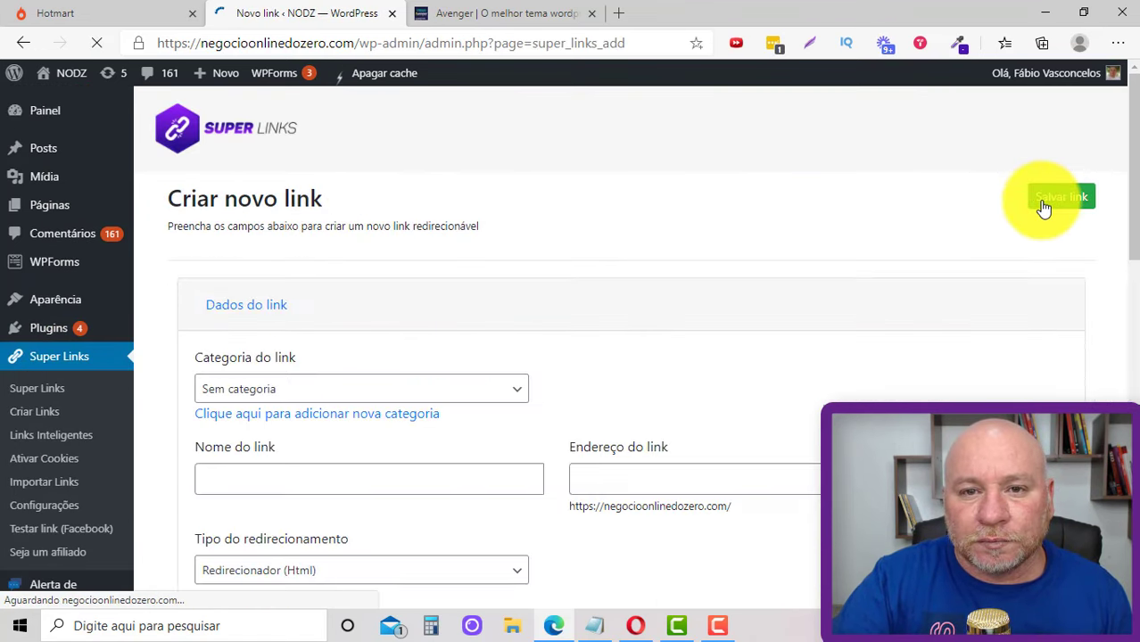
Step: Add a new link category named "teste" and save it as the link's category
left_click(473, 393)
left_click(398, 413)
left_click(398, 412)
left_click(470, 348)
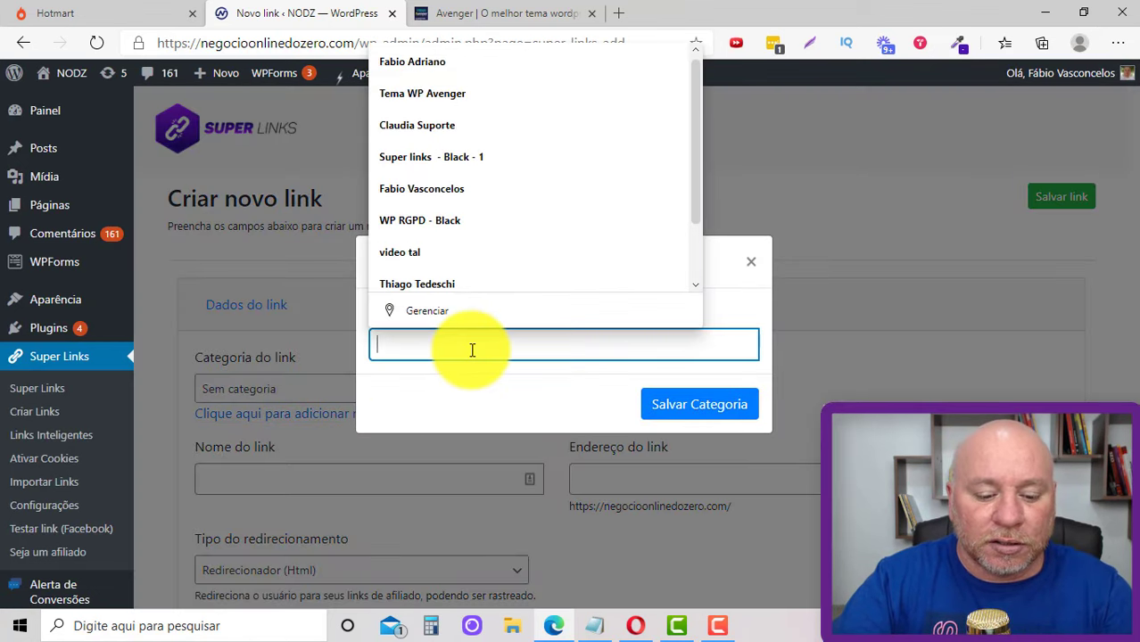
type("teste")
left_click(623, 407)
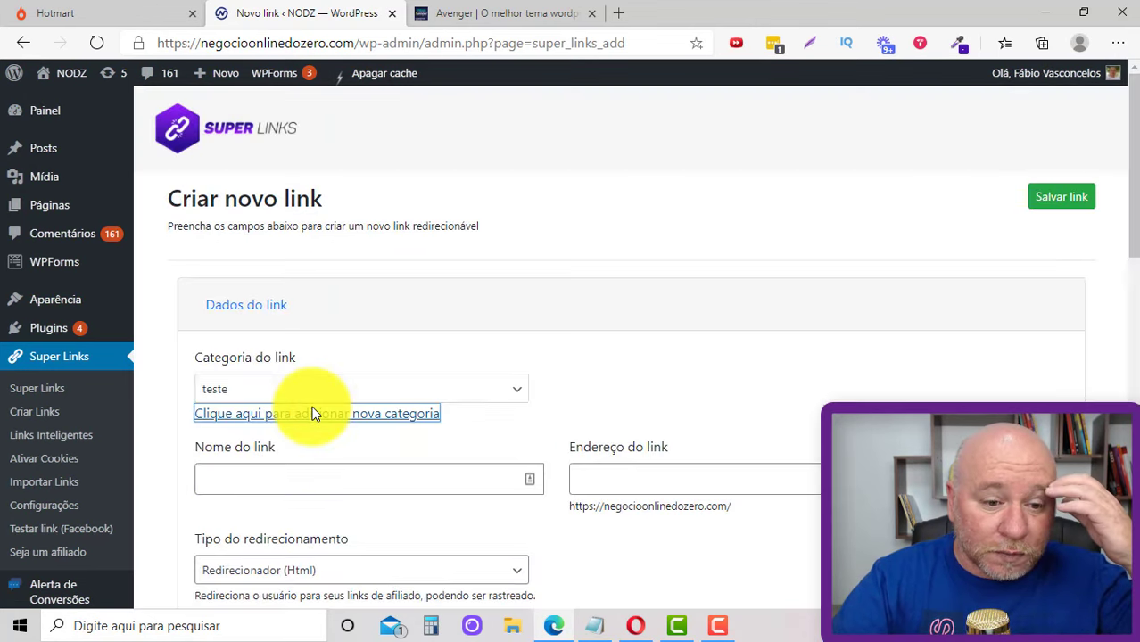
Step: Name the link "avenger" with the address "avenger001" and set its redirect type to Clonador
scroll(348, 393, "down", 2)
left_click(337, 321)
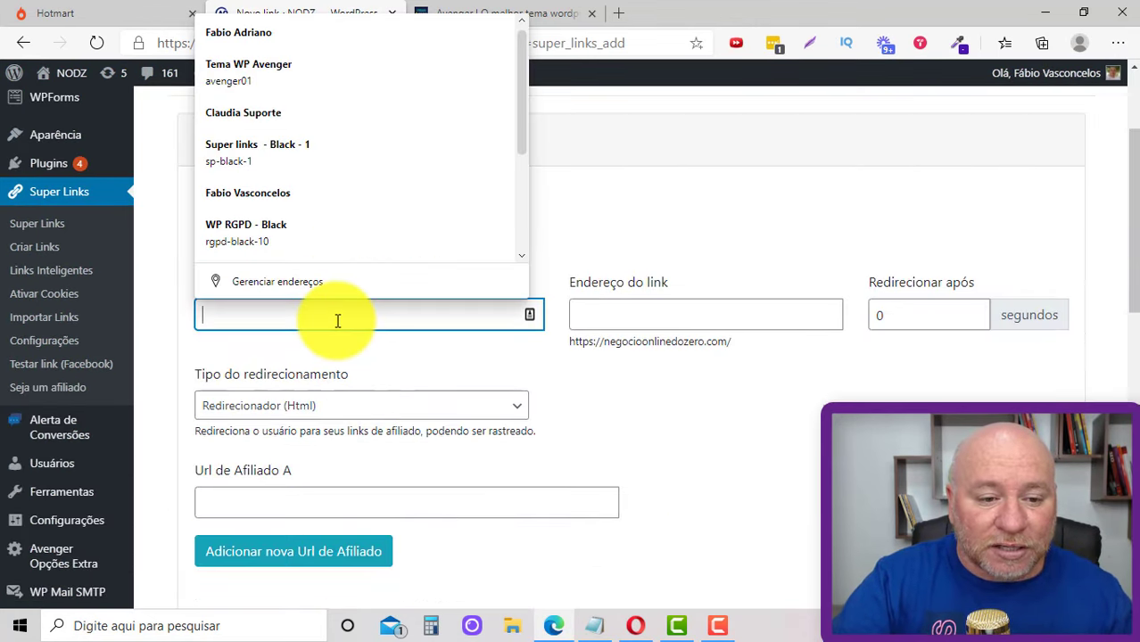
type("av")
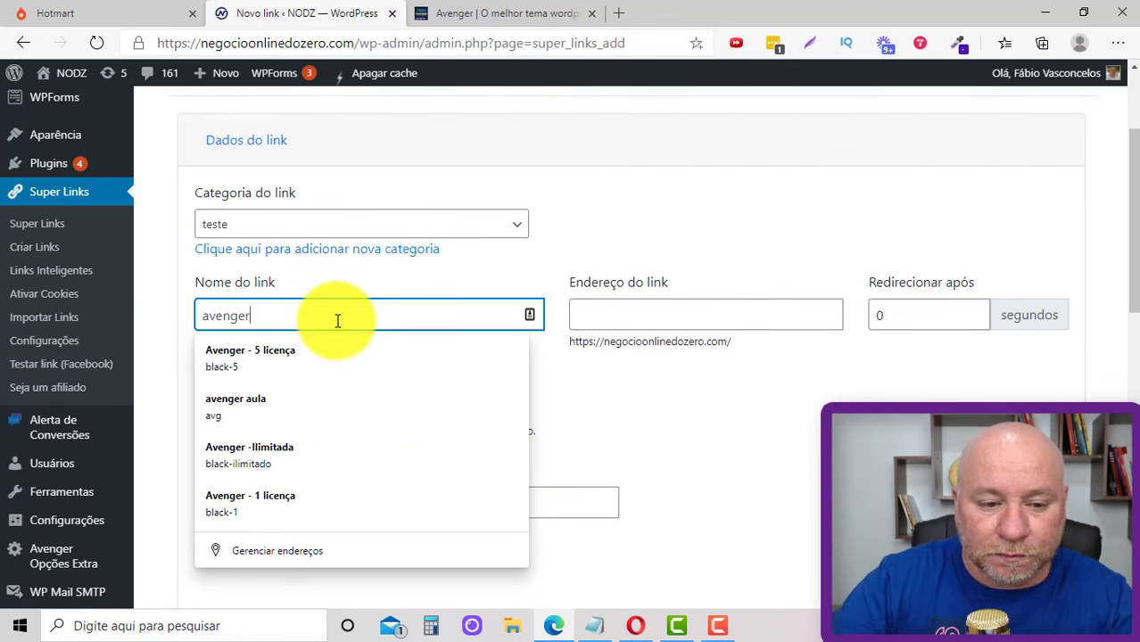
type("enger")
left_click(660, 314)
type("a")
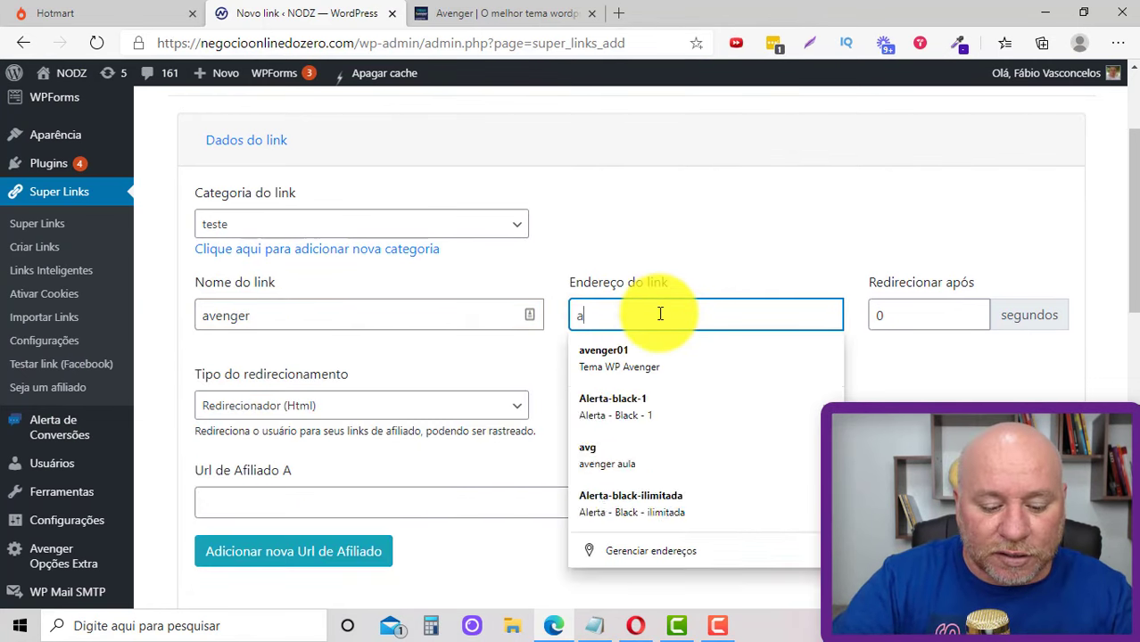
type("venger001")
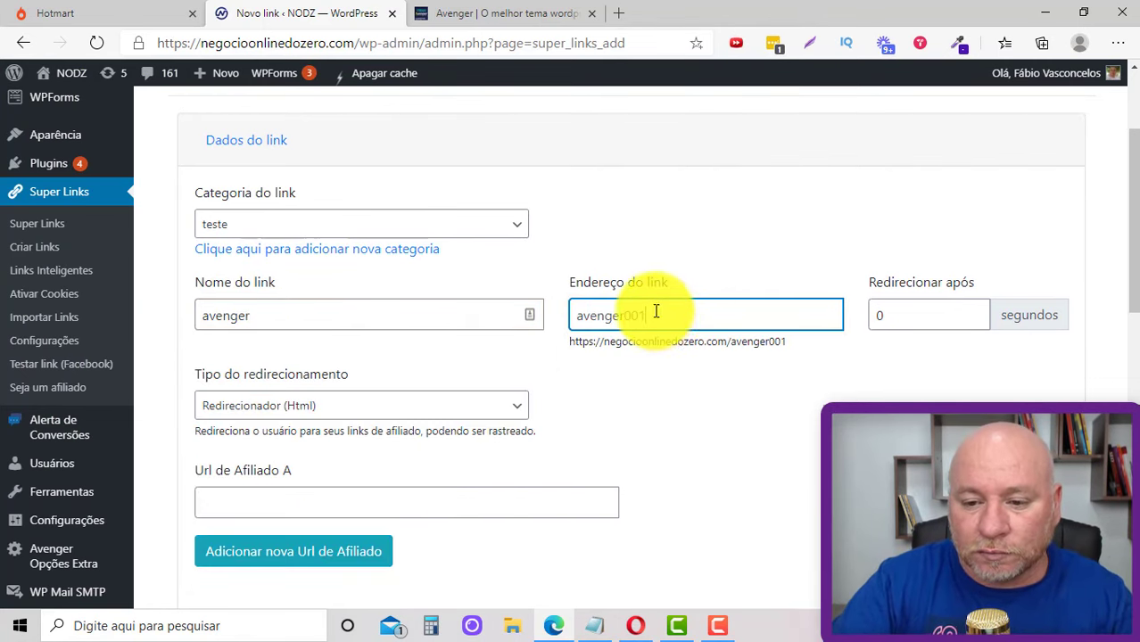
left_click(687, 408)
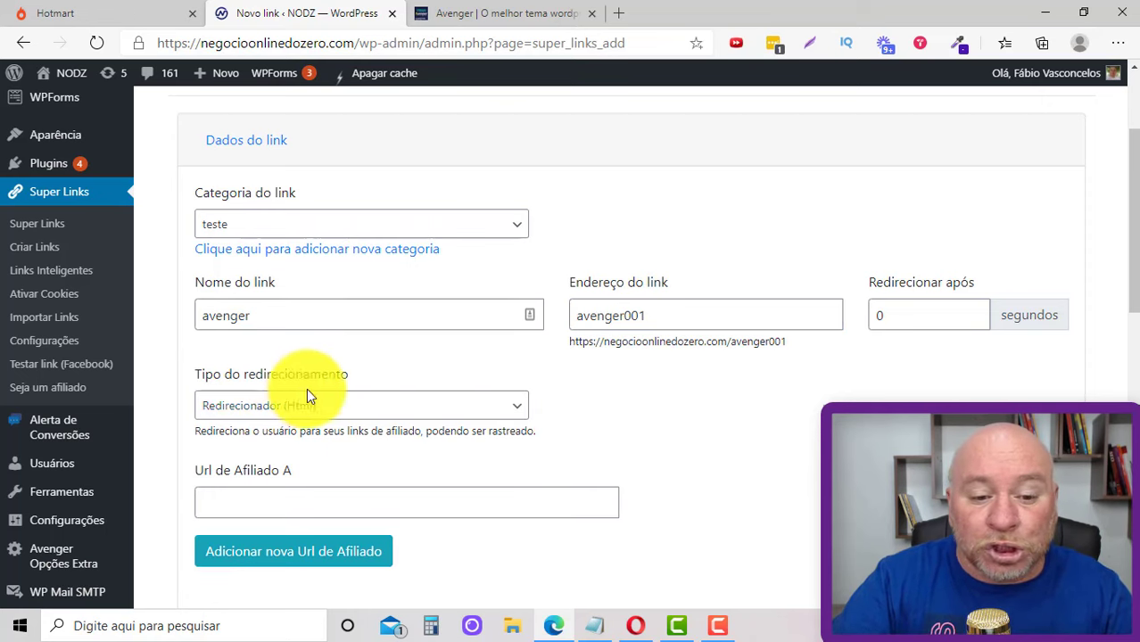
left_click(515, 408)
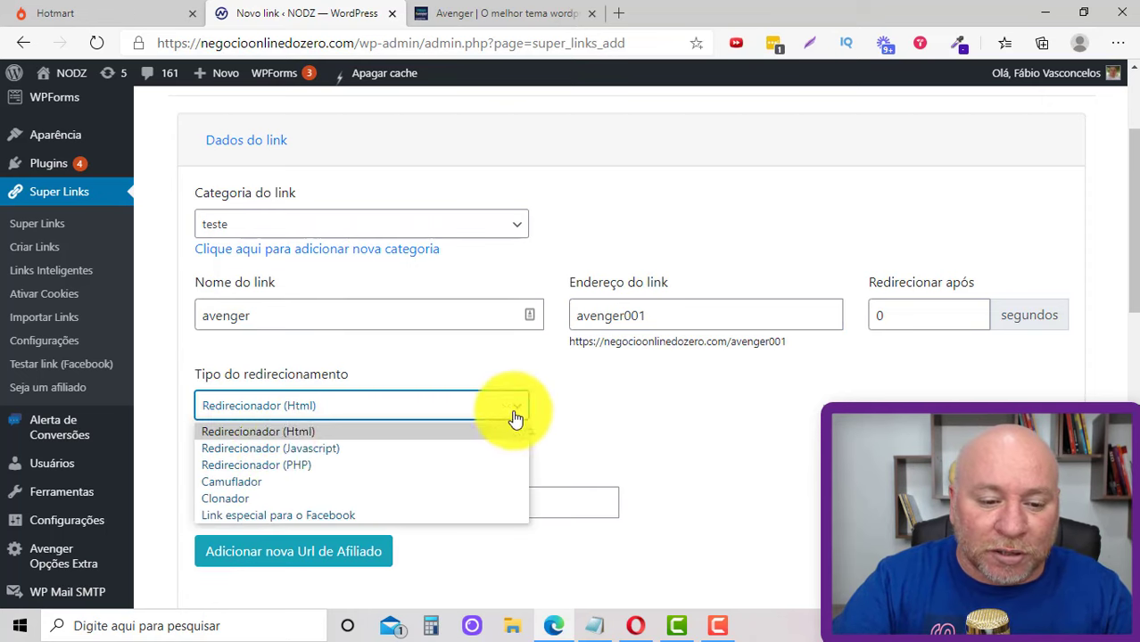
left_click(268, 498)
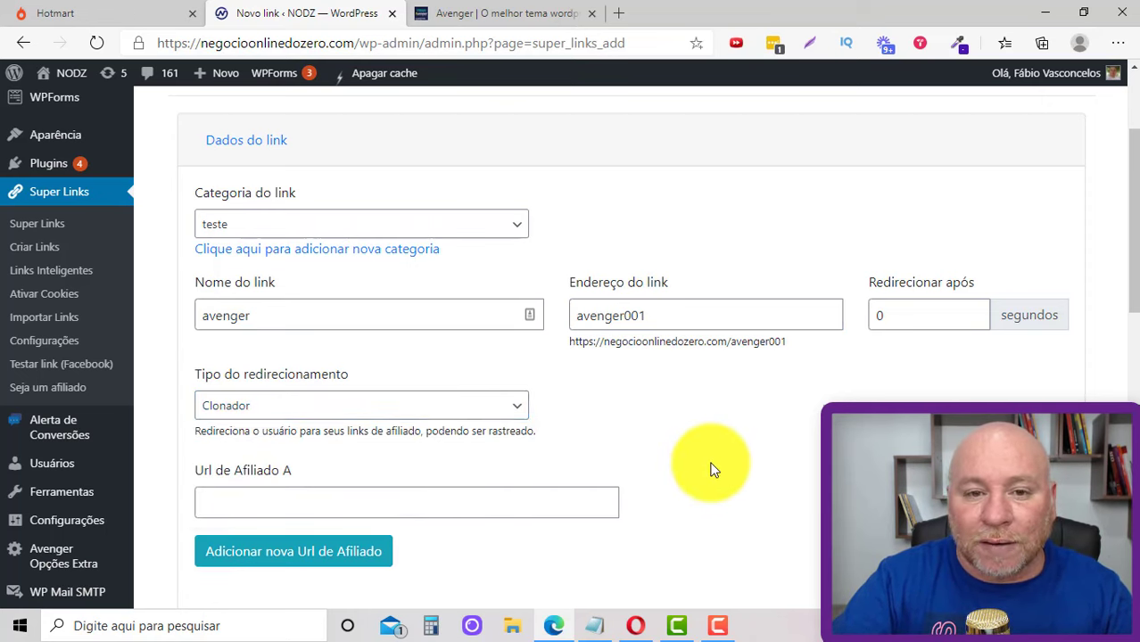
scroll(291, 482, "down", 2)
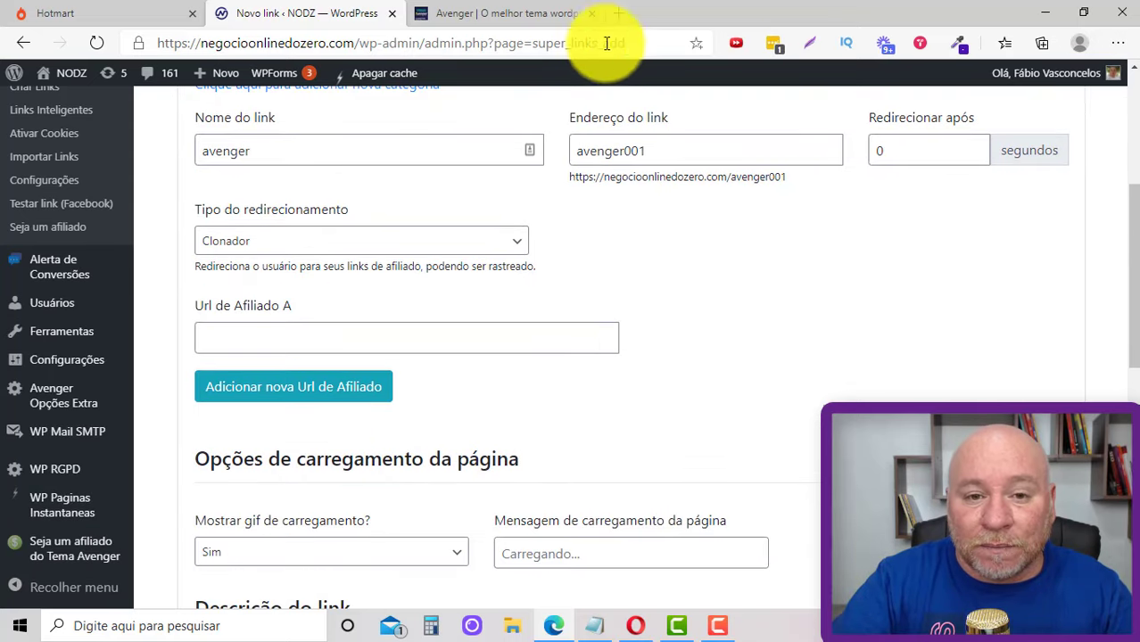
left_click(504, 14)
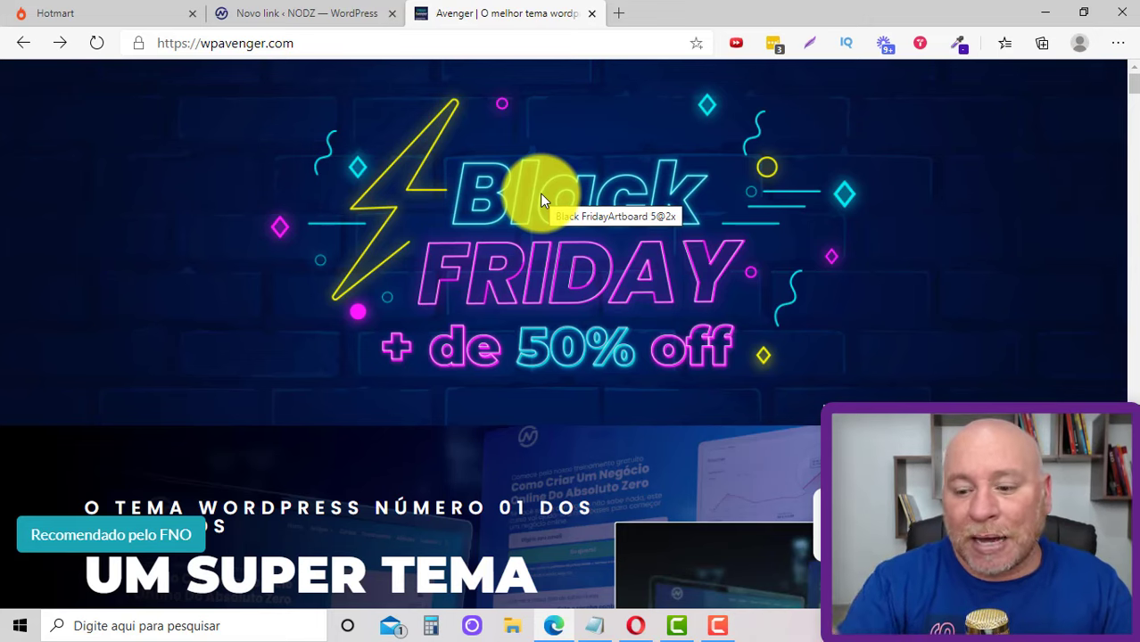
left_click(161, 44)
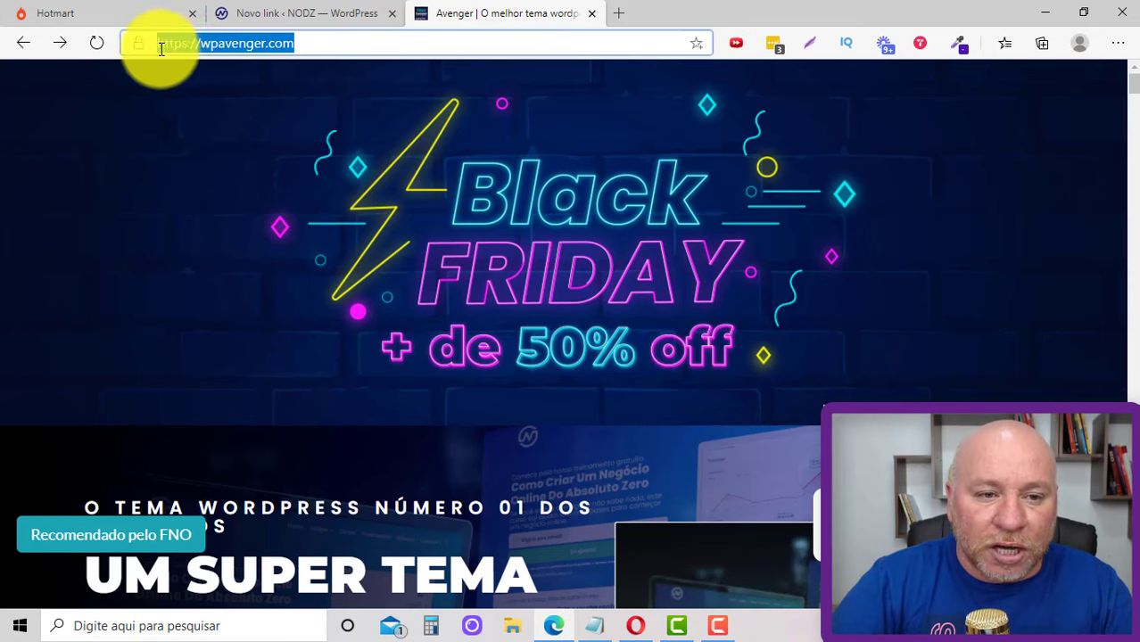
left_click(310, 42)
left_click_drag(310, 43, 158, 43)
key("ctrl+c")
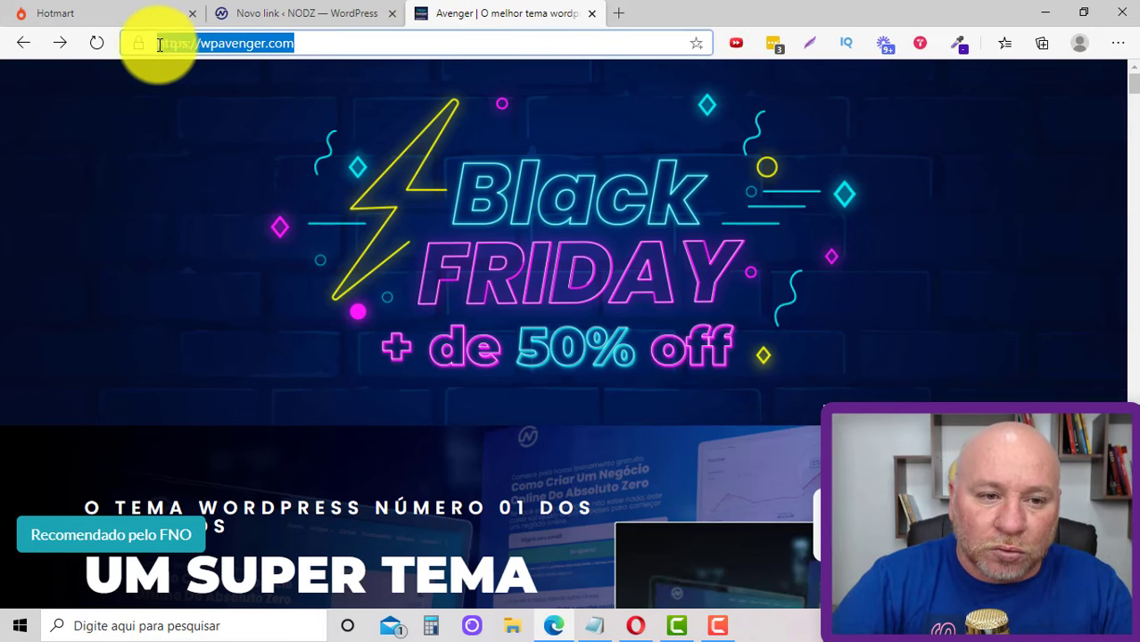
right_click(295, 45)
left_click(354, 189)
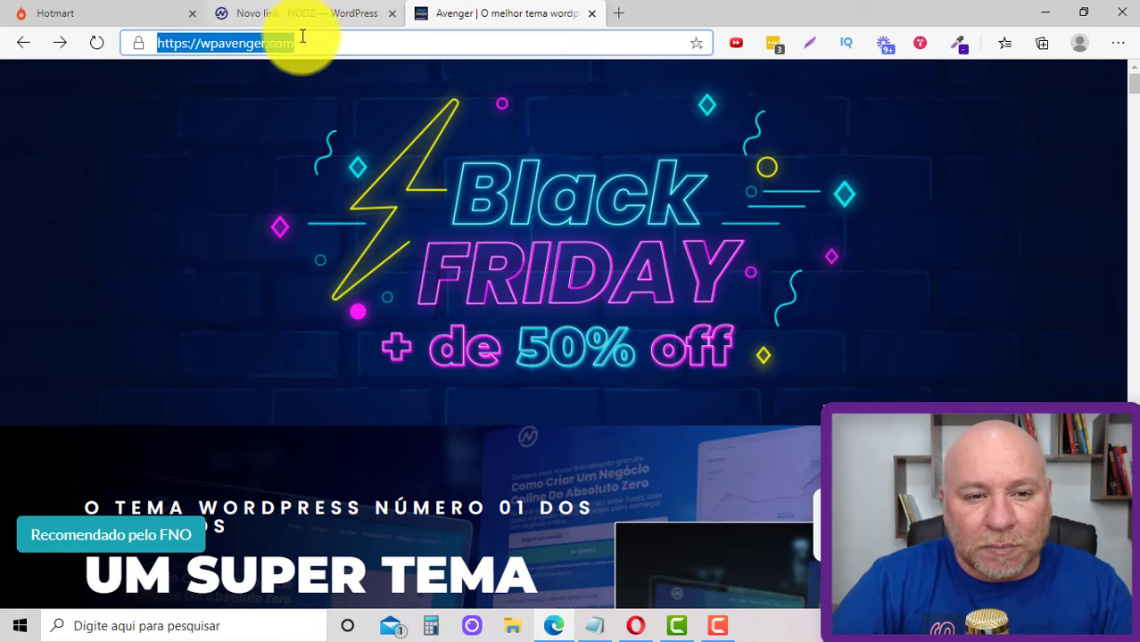
left_click(341, 11)
left_click(332, 333)
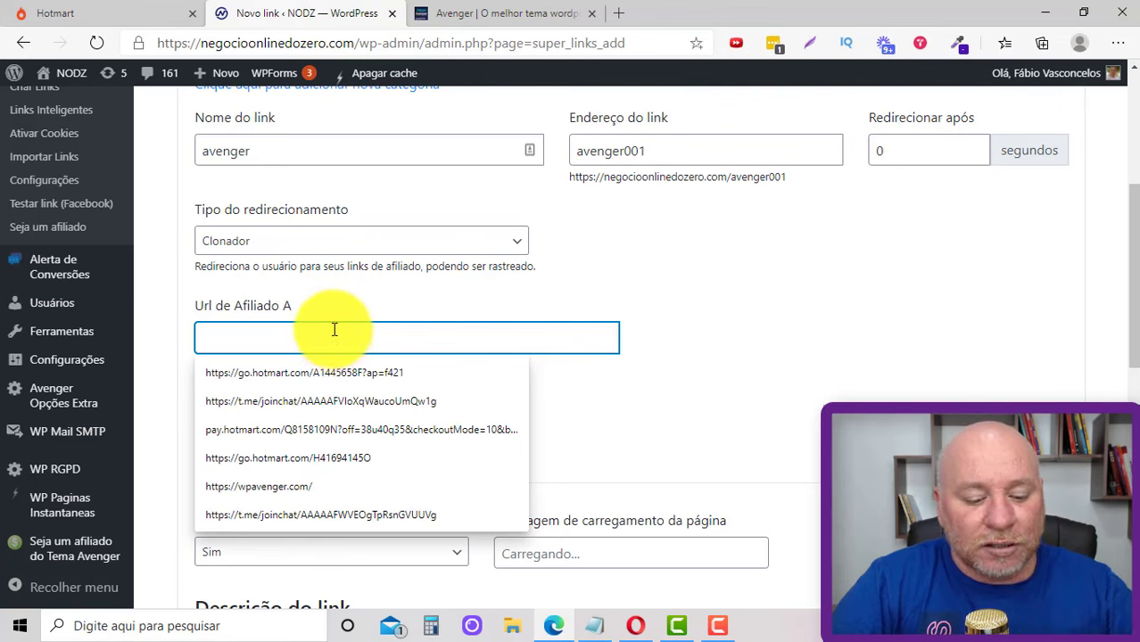
key("ctrl+v")
Step: Expand the section for replacing HTML, links, images and texts in the cloned page
scroll(457, 398, "down", 7)
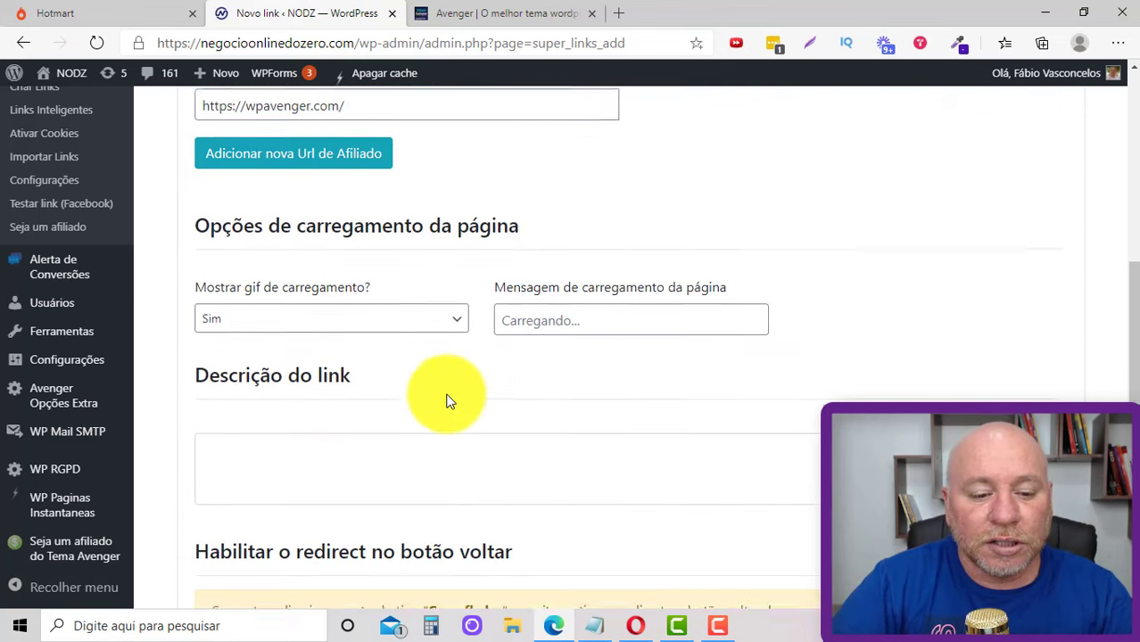
left_click(376, 482)
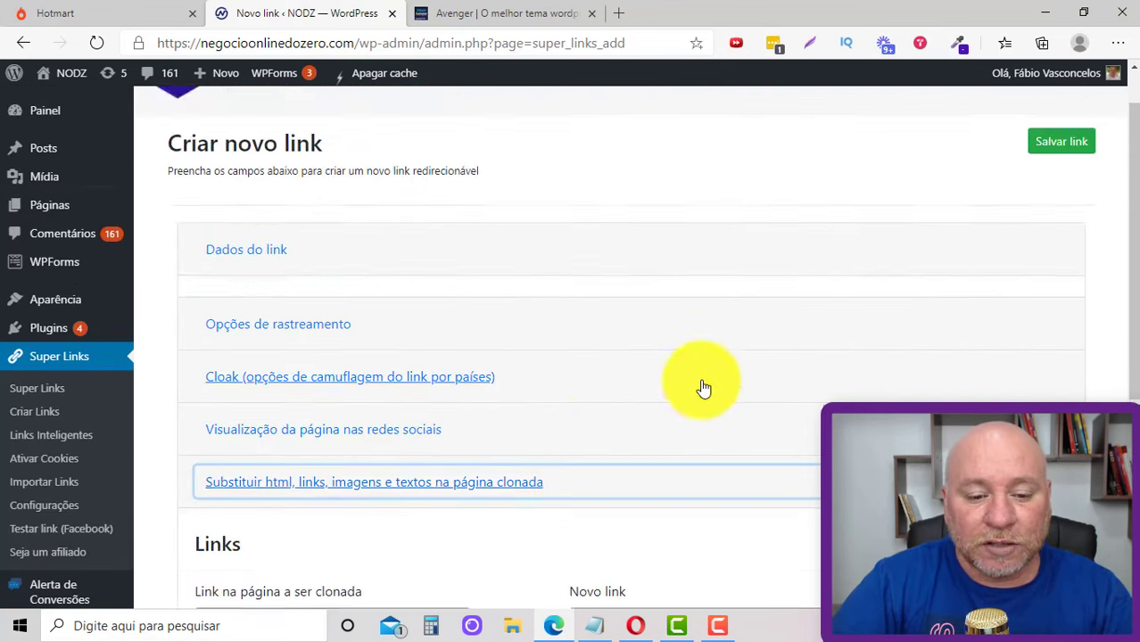
scroll(696, 387, "down", 4)
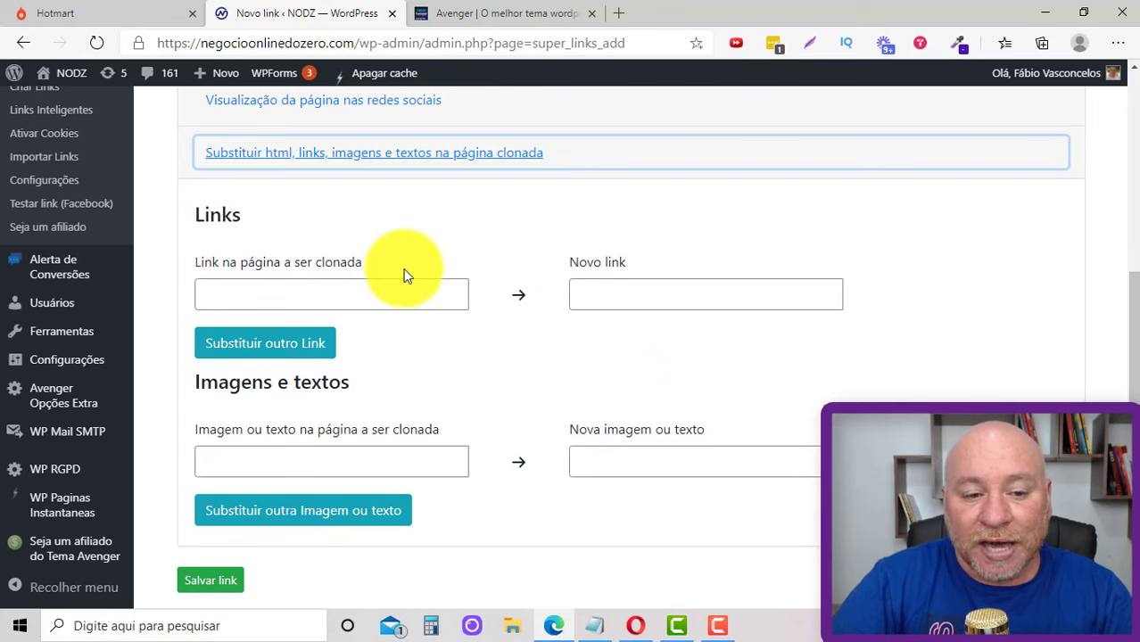
scroll(405, 268, "up", 1)
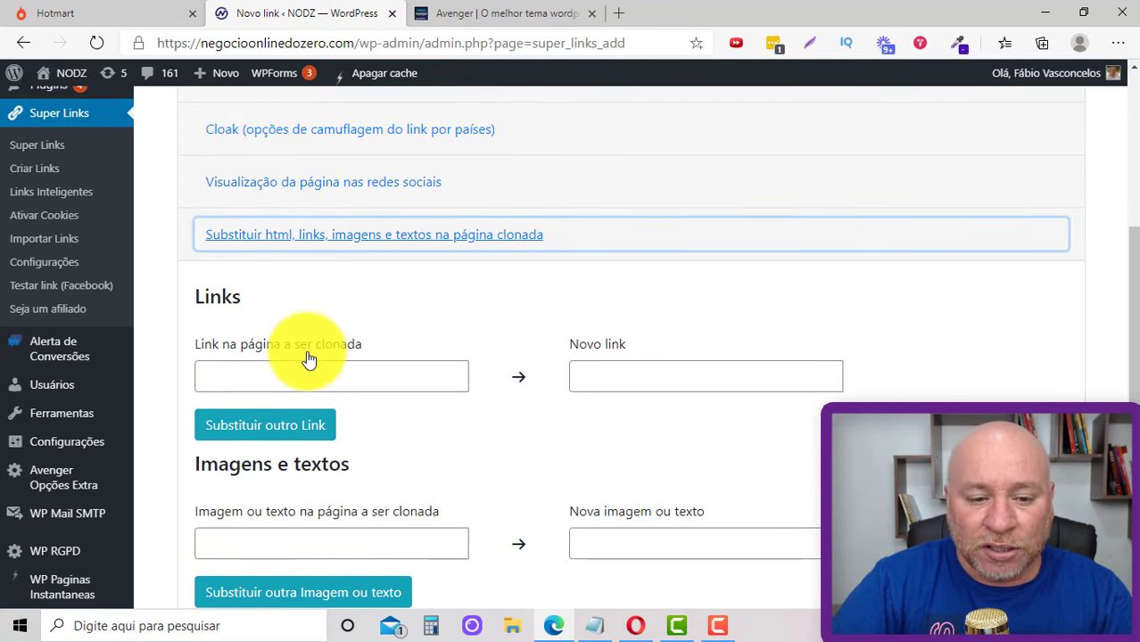
left_click(480, 23)
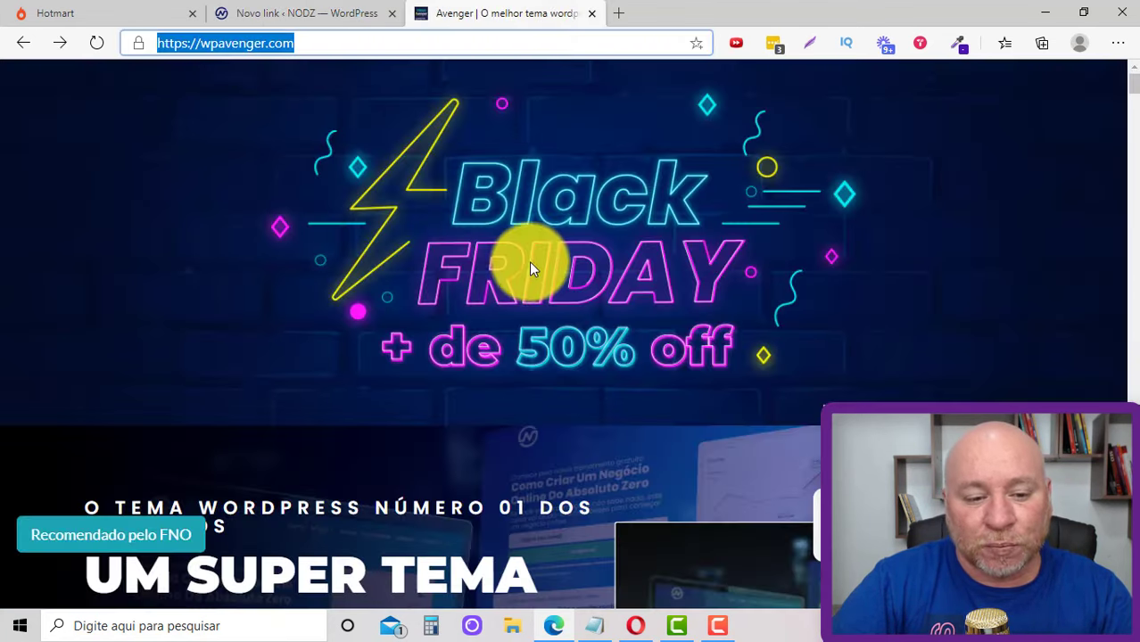
scroll(532, 262, "down", 5)
scroll(538, 259, "up", 2)
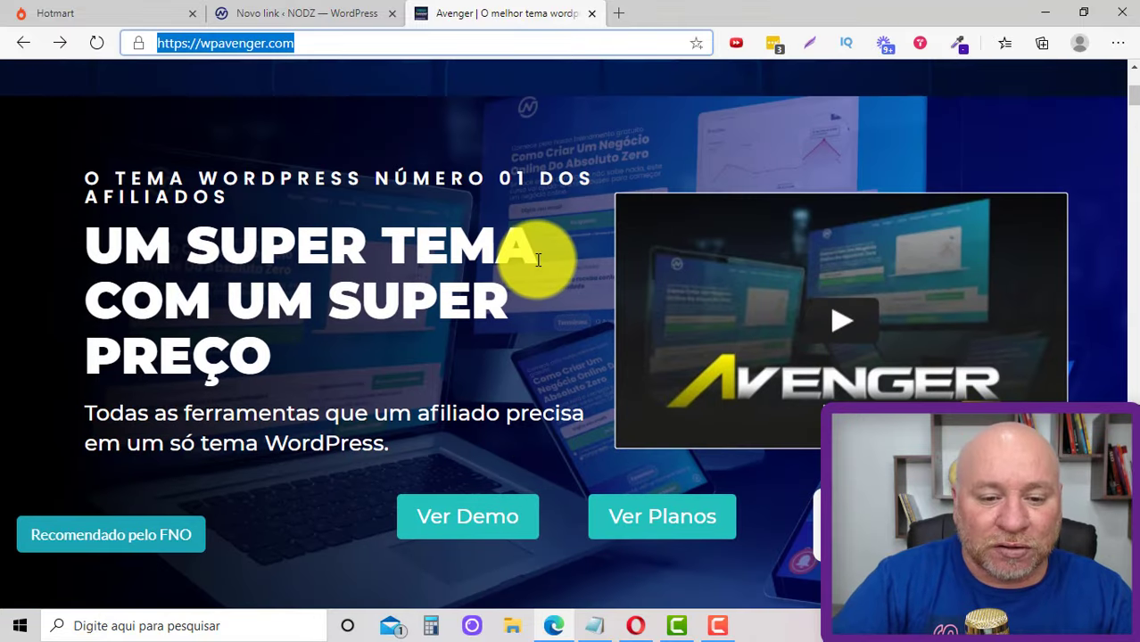
scroll(535, 263, "down", 11)
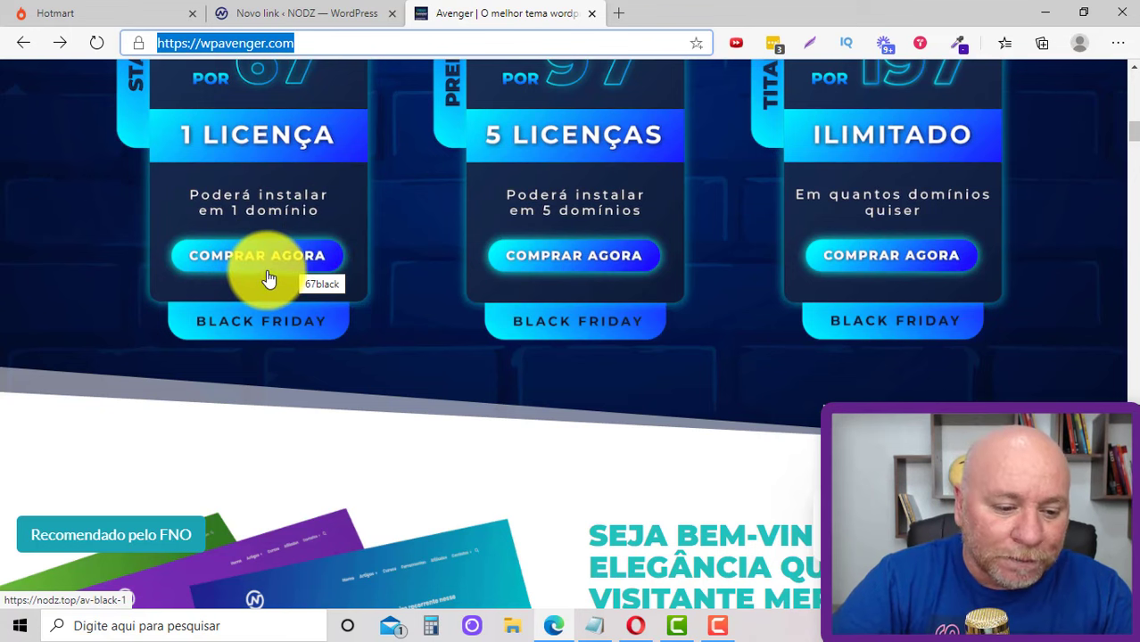
right_click(270, 261)
left_click(259, 265)
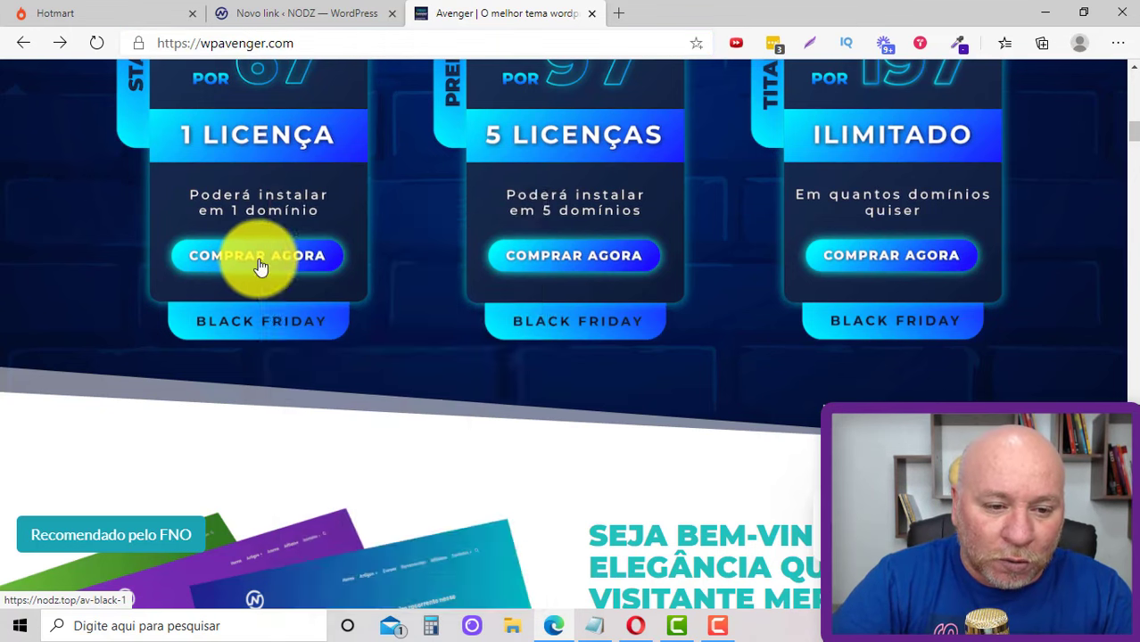
right_click(258, 265)
left_click(329, 325)
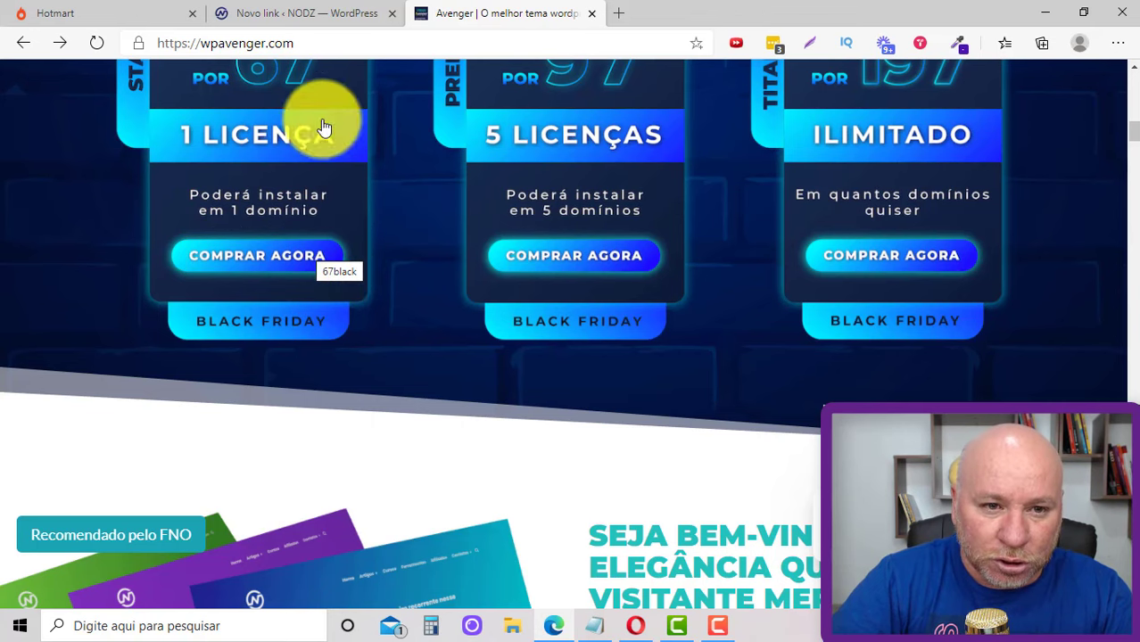
left_click(319, 11)
left_click(311, 371)
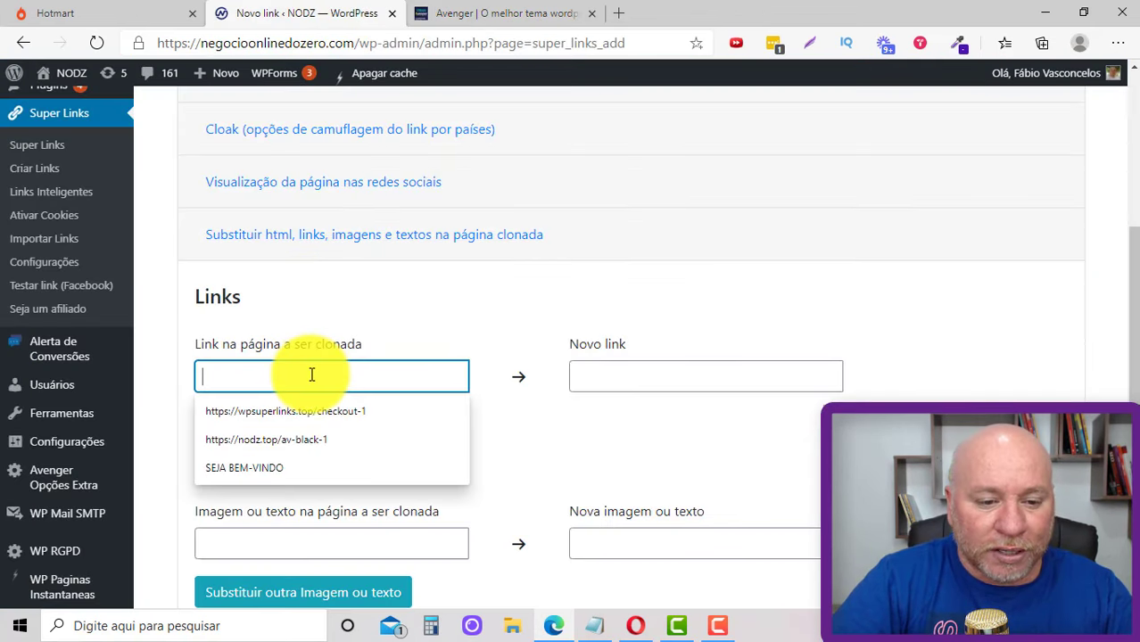
left_click(401, 446)
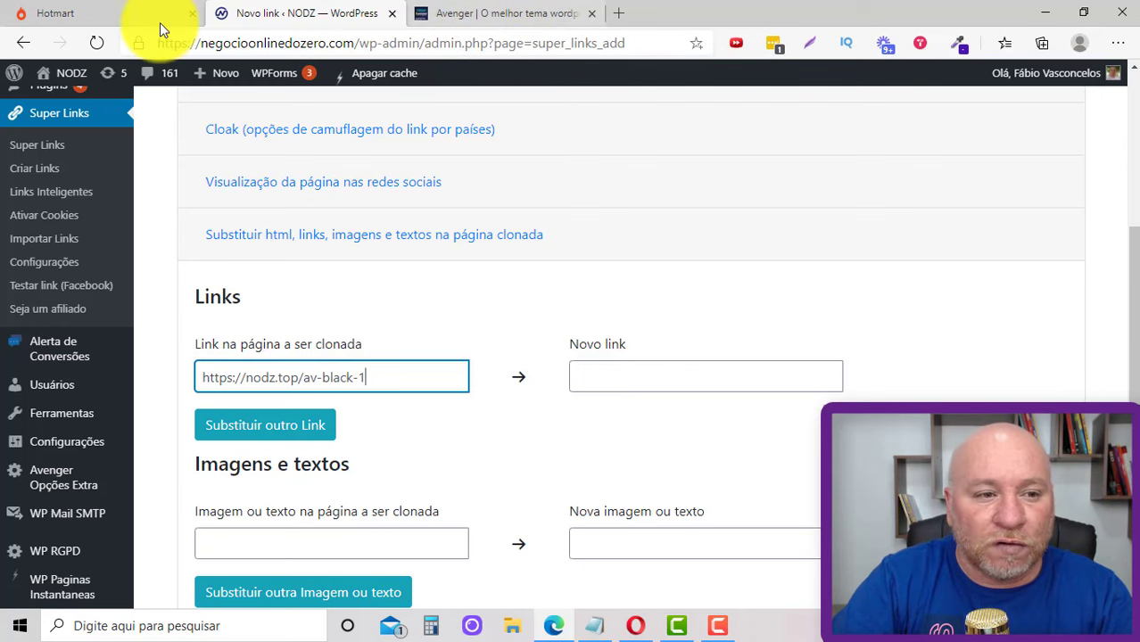
left_click_drag(279, 43, 159, 43)
left_click(279, 43)
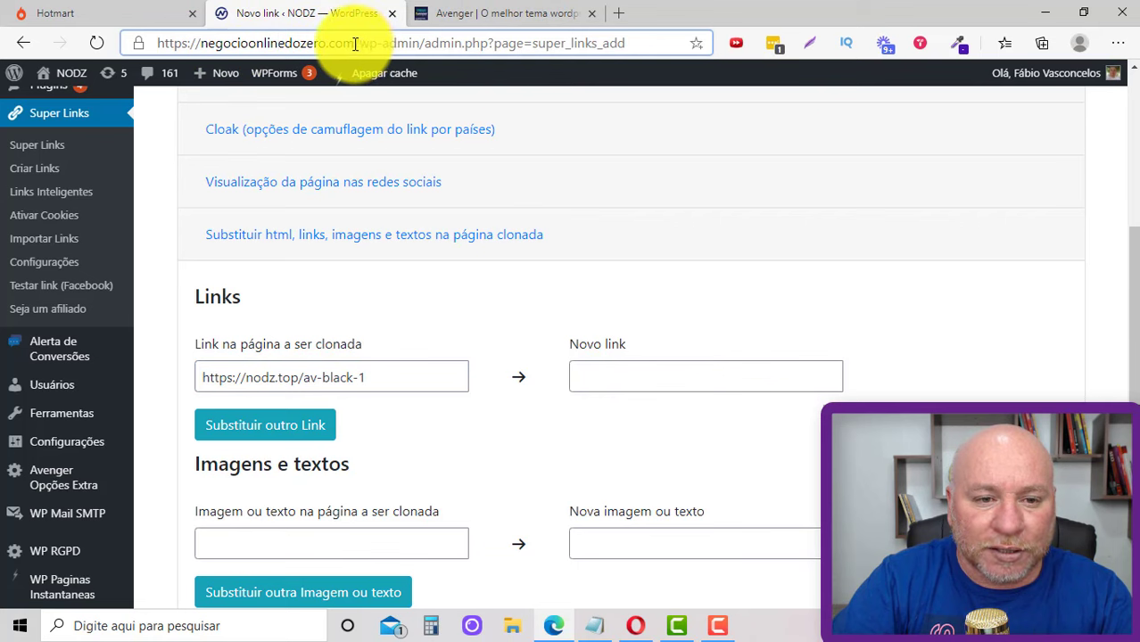
left_click_drag(355, 44, 159, 43)
right_click(256, 47)
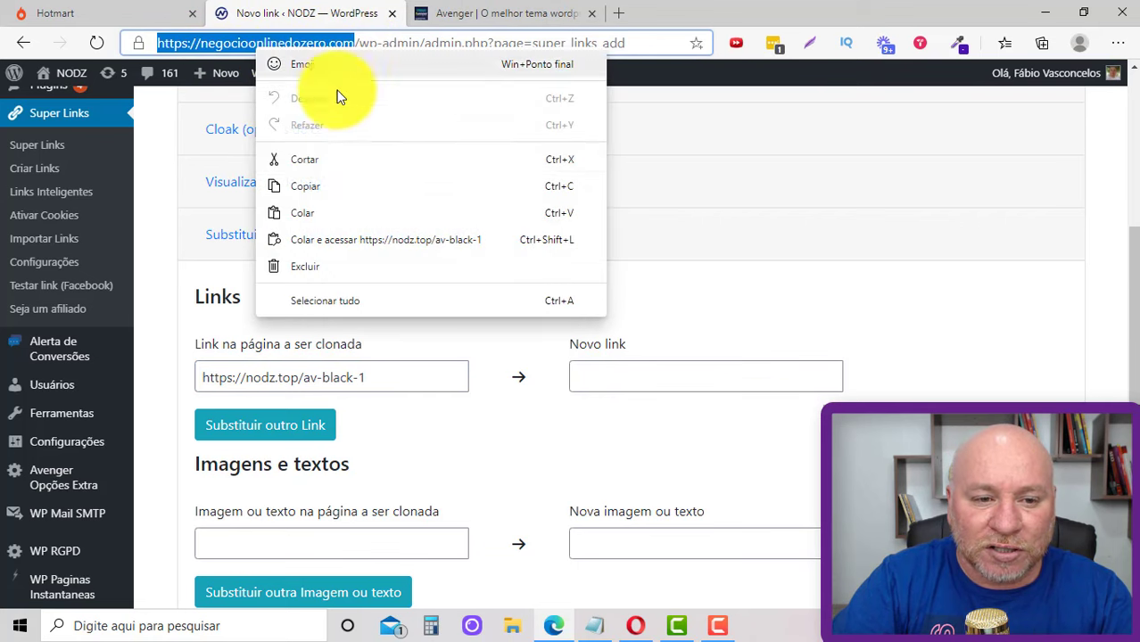
left_click(323, 185)
left_click(495, 17)
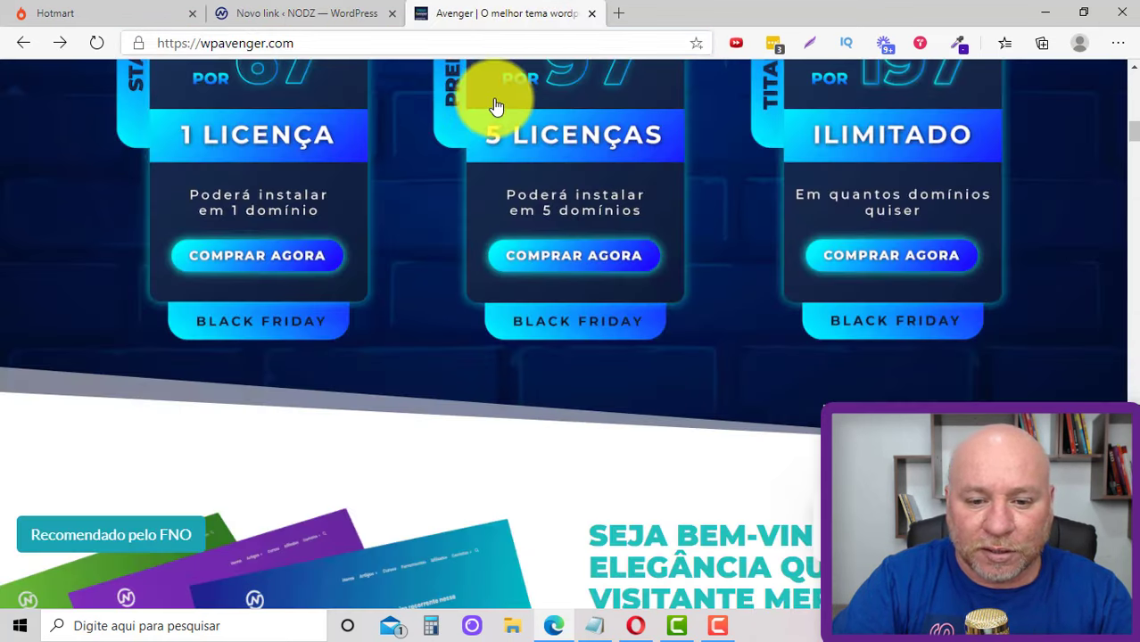
left_click(396, 19)
left_click(604, 383)
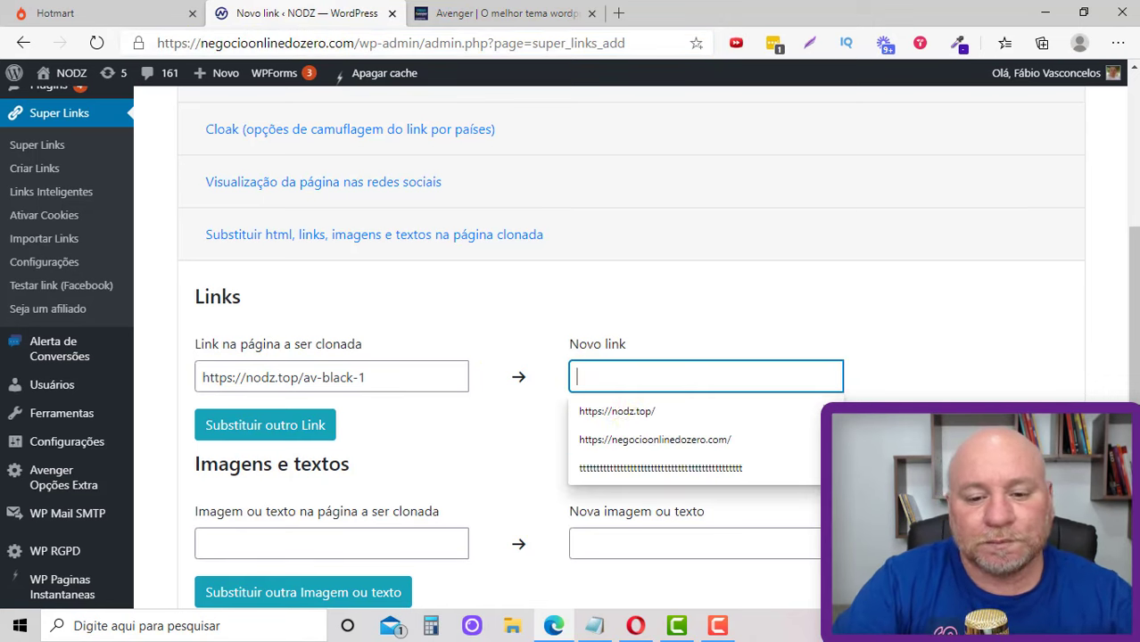
left_click(655, 440)
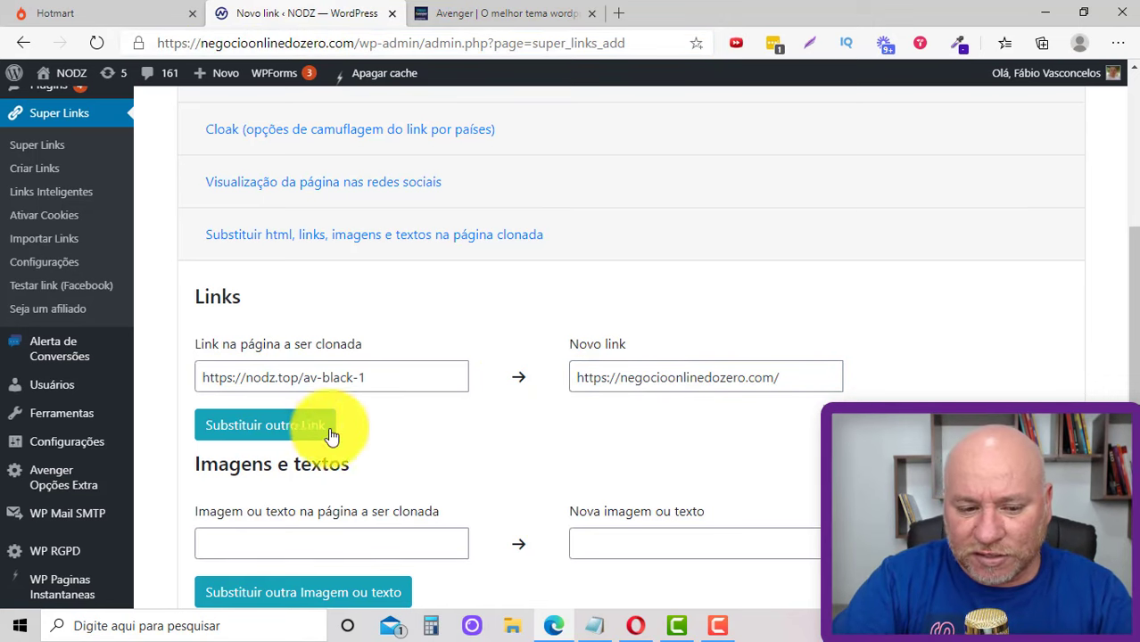
Step: Copy the image link of the Tres-artes.png picture on the Avenger page and enter it as the image in the page being cloned
scroll(483, 389, "down", 3)
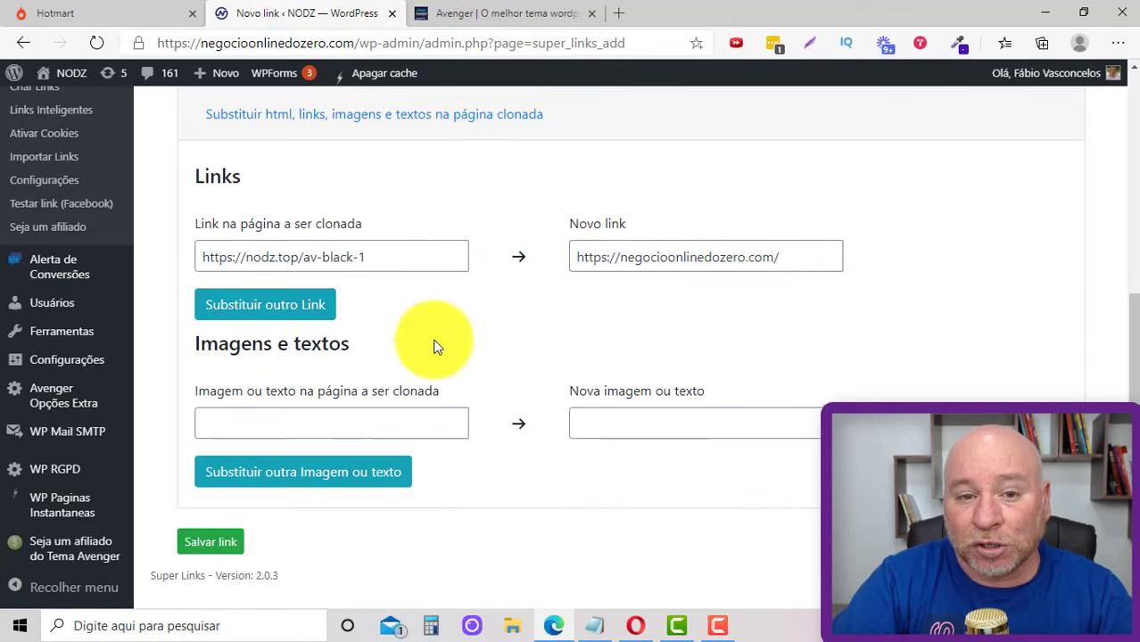
left_click(508, 14)
scroll(529, 406, "down", 3)
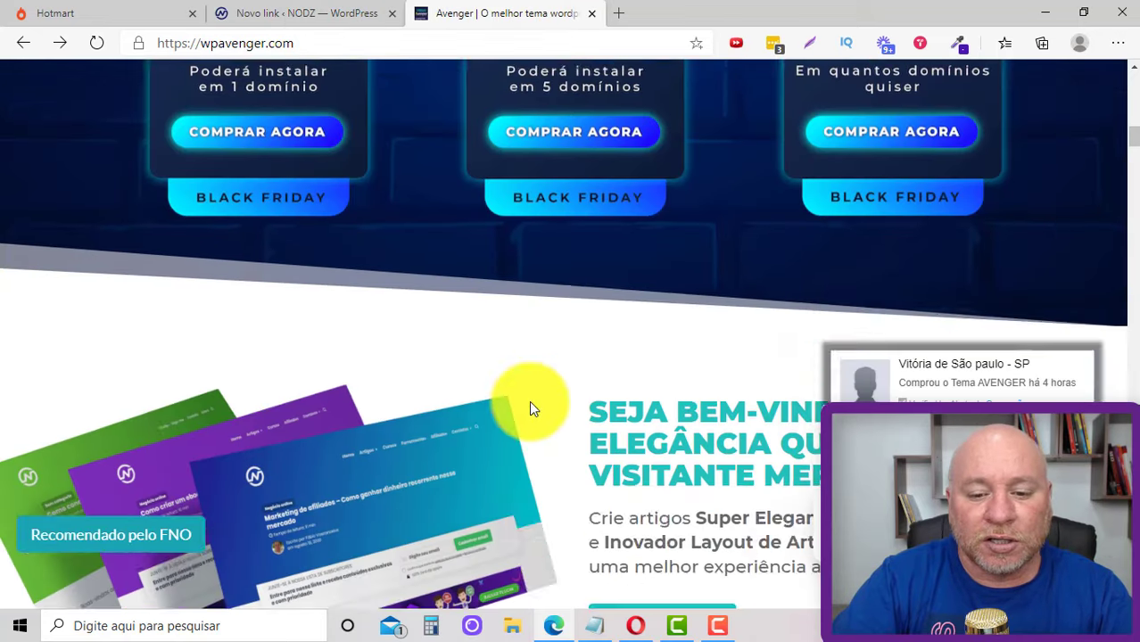
scroll(530, 407, "down", 3)
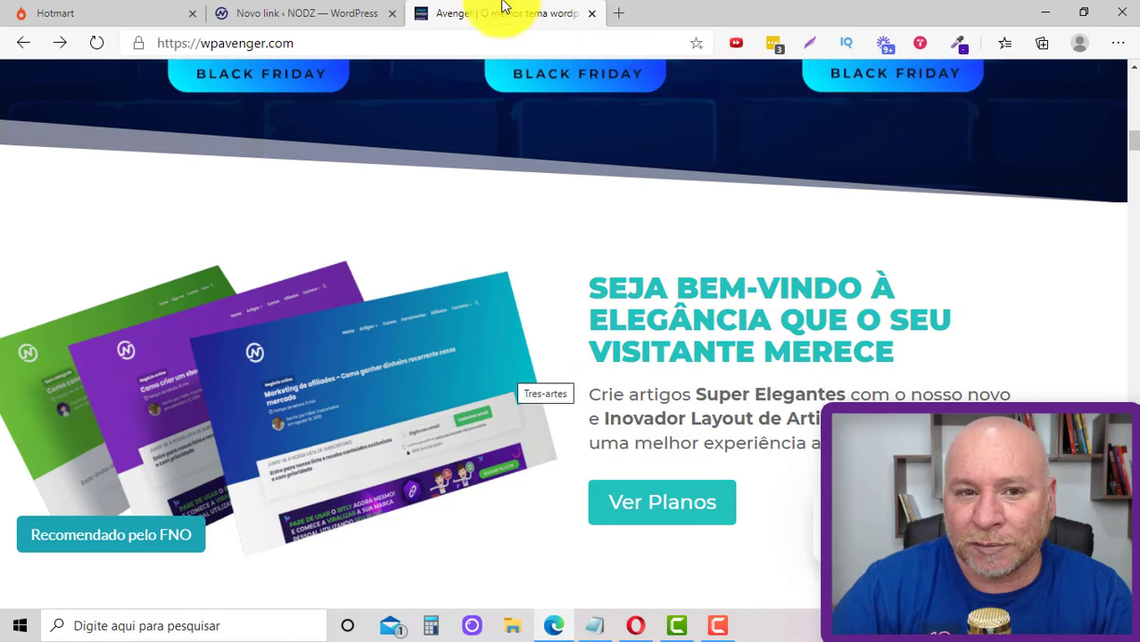
left_click(312, 13)
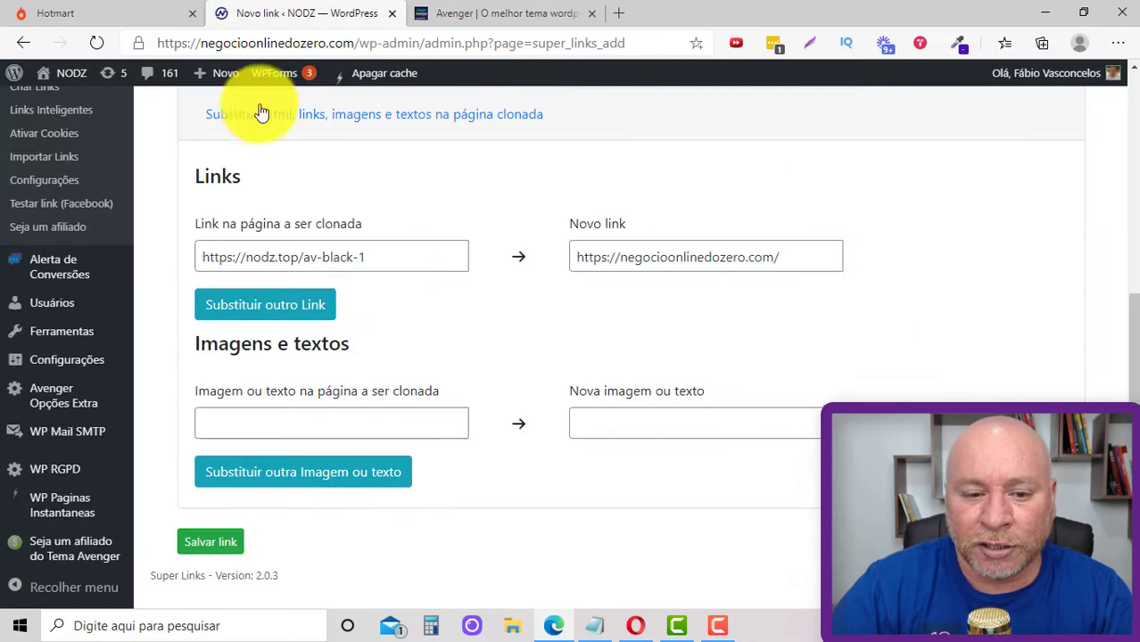
left_click(526, 12)
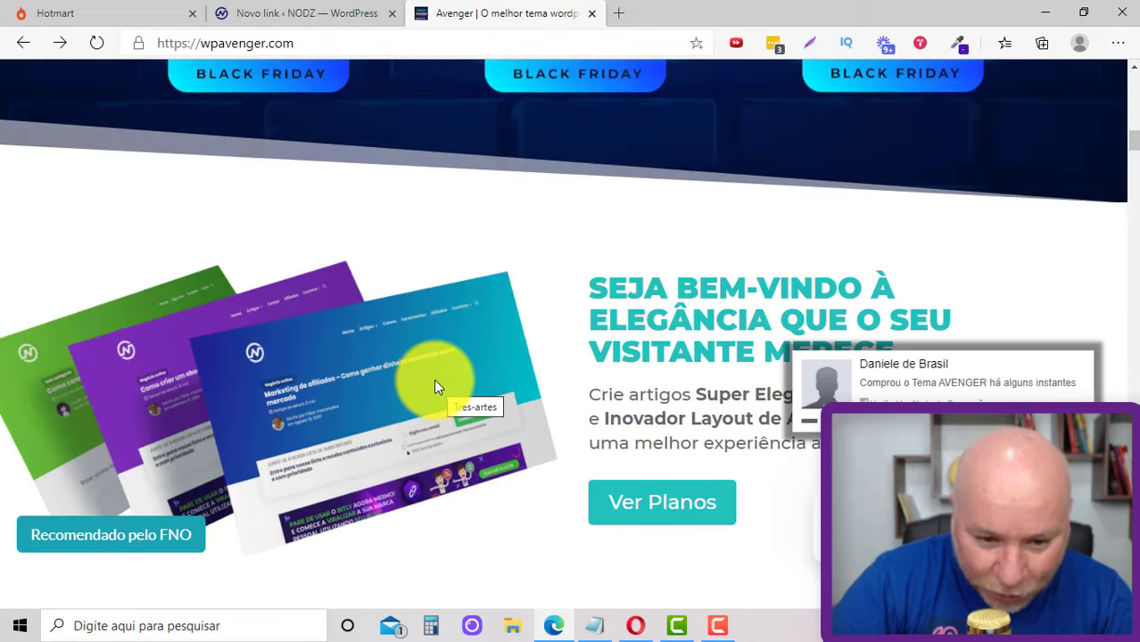
right_click(368, 365)
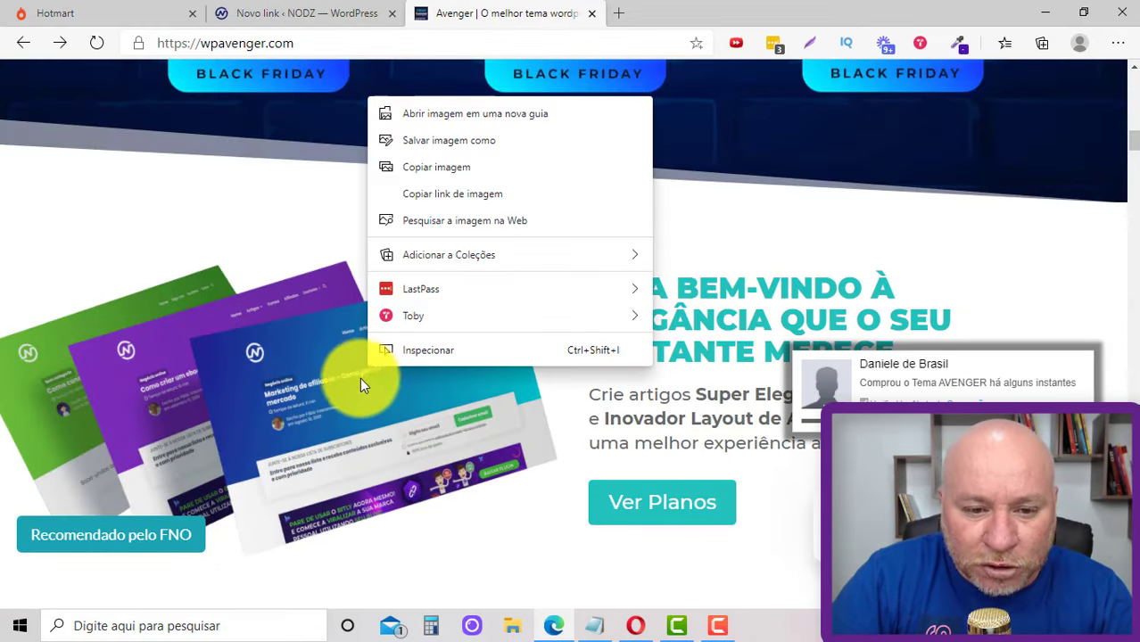
left_click(473, 197)
left_click(356, 18)
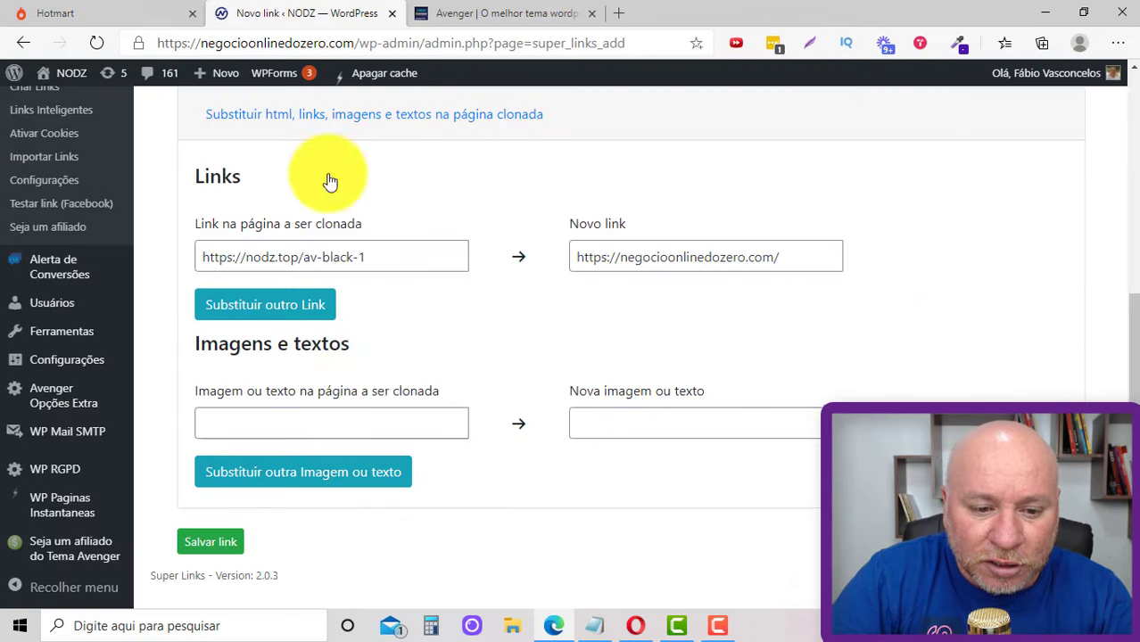
left_click(354, 429)
key("ctrl+v")
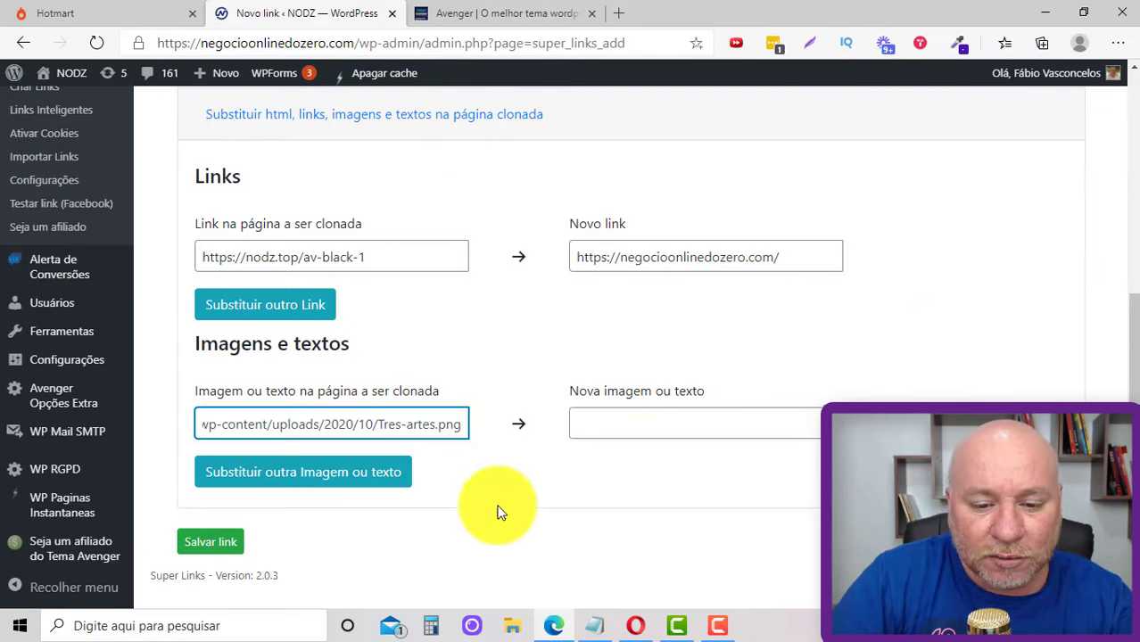
Step: Copy the image link of the laptop mockup under "Capture mais leads no seu blog" and enter it as the new image
left_click(629, 430)
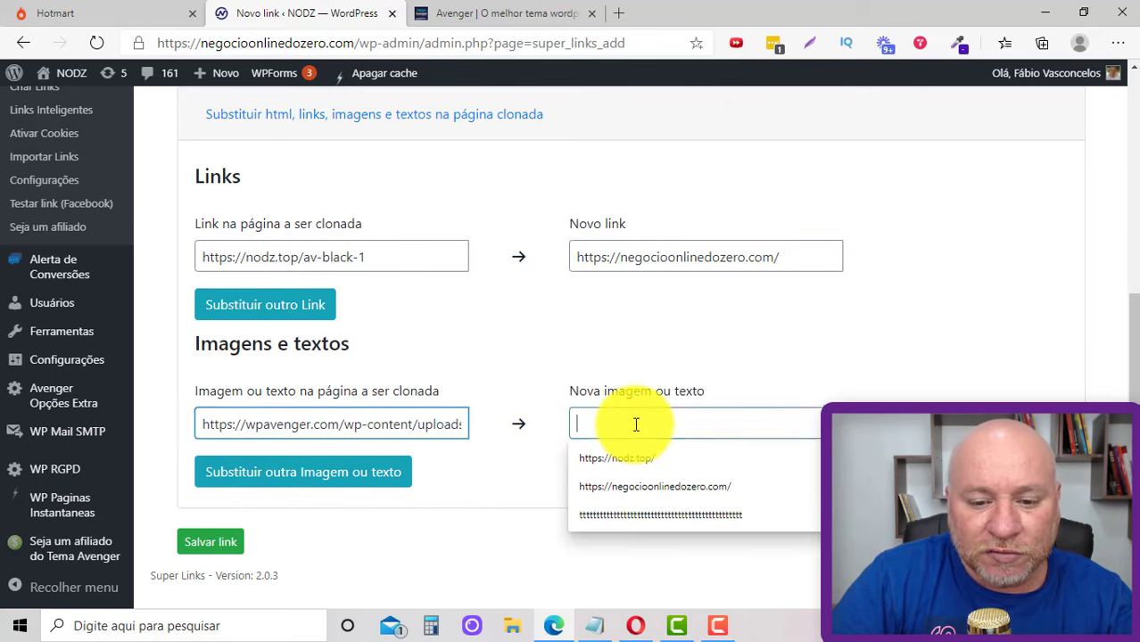
left_click(559, 19)
scroll(588, 367, "down", 15)
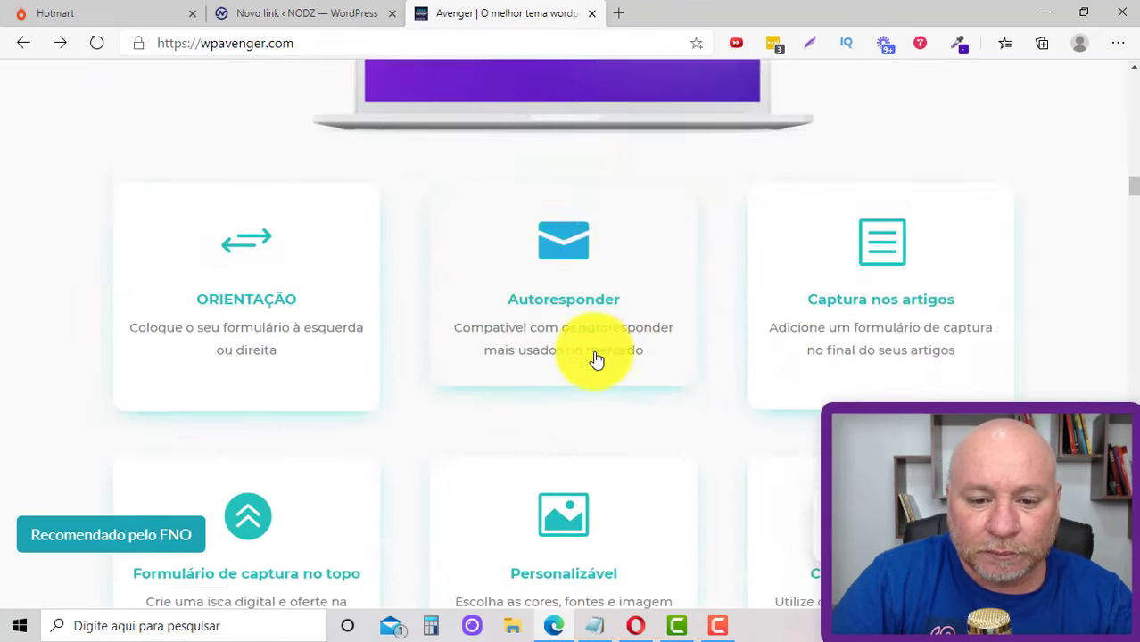
scroll(594, 347, "up", 10)
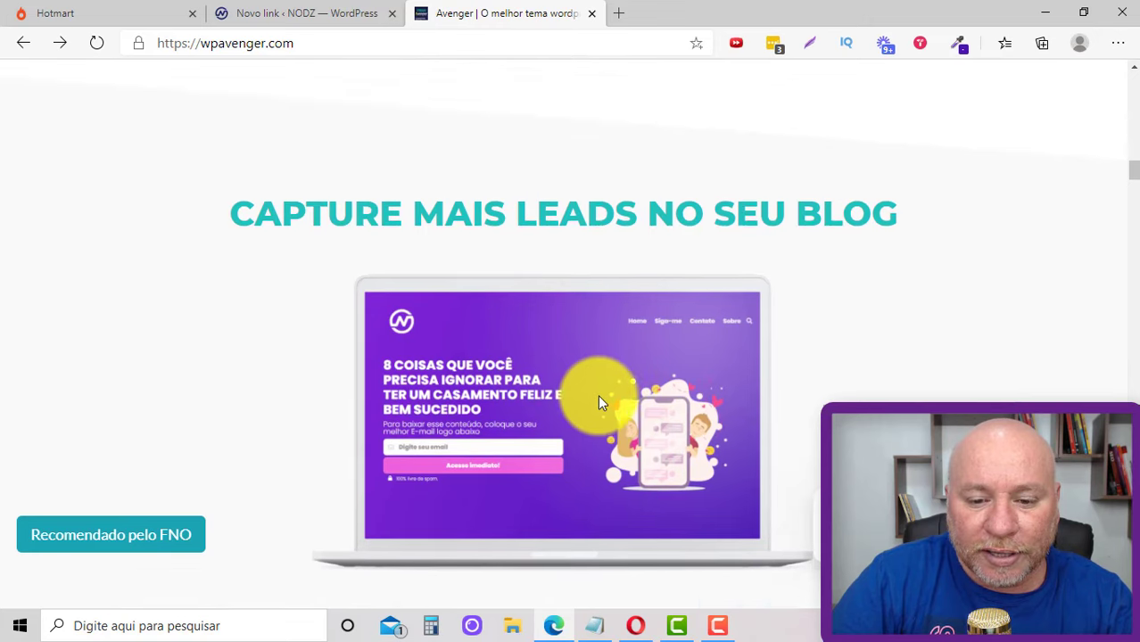
right_click(597, 395)
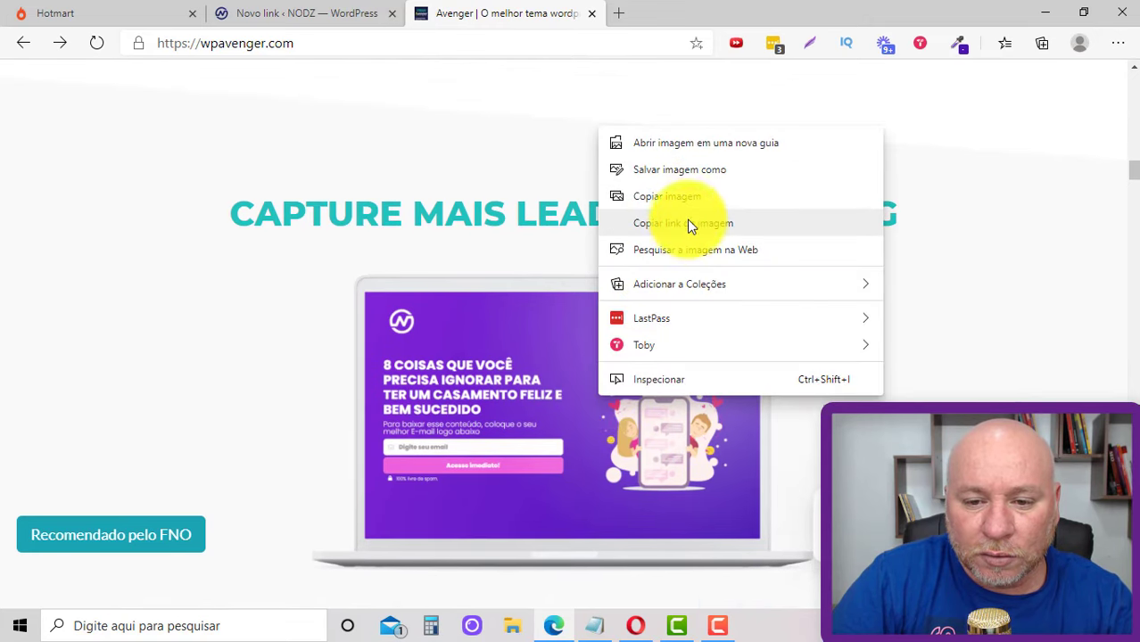
left_click(707, 225)
scroll(548, 503, "up", 10)
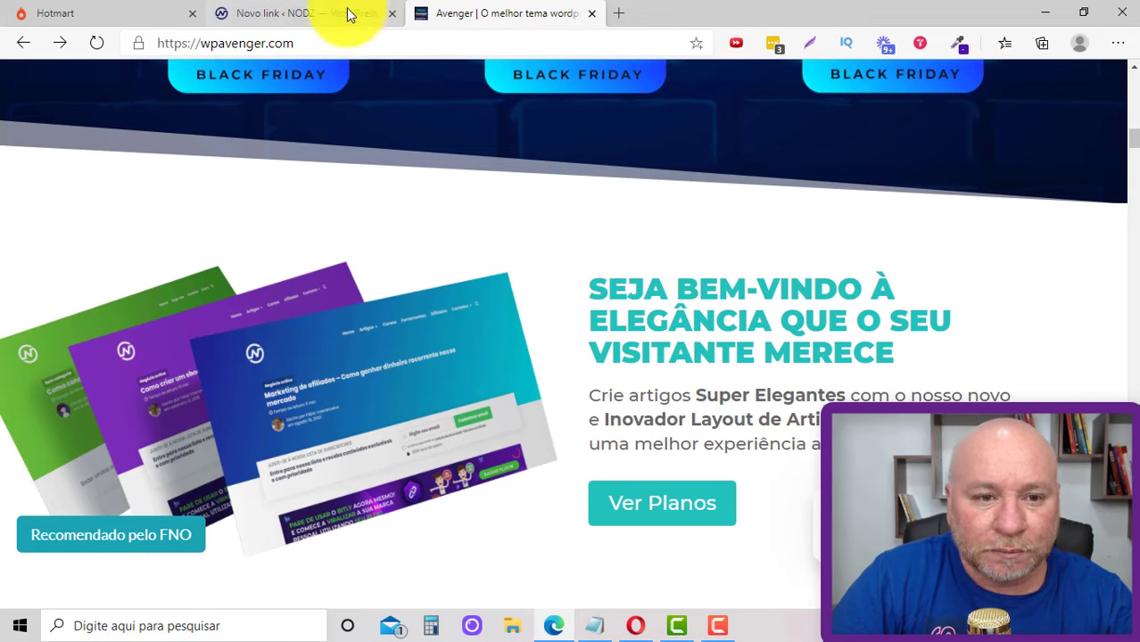
left_click(348, 12)
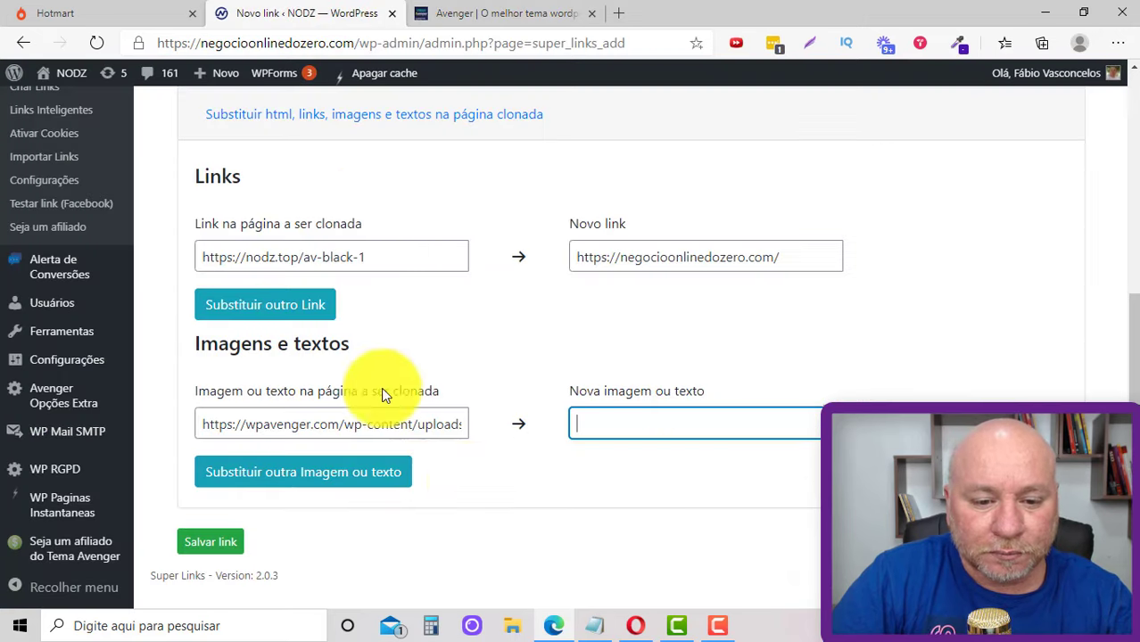
left_click(702, 425)
key("ctrl+v")
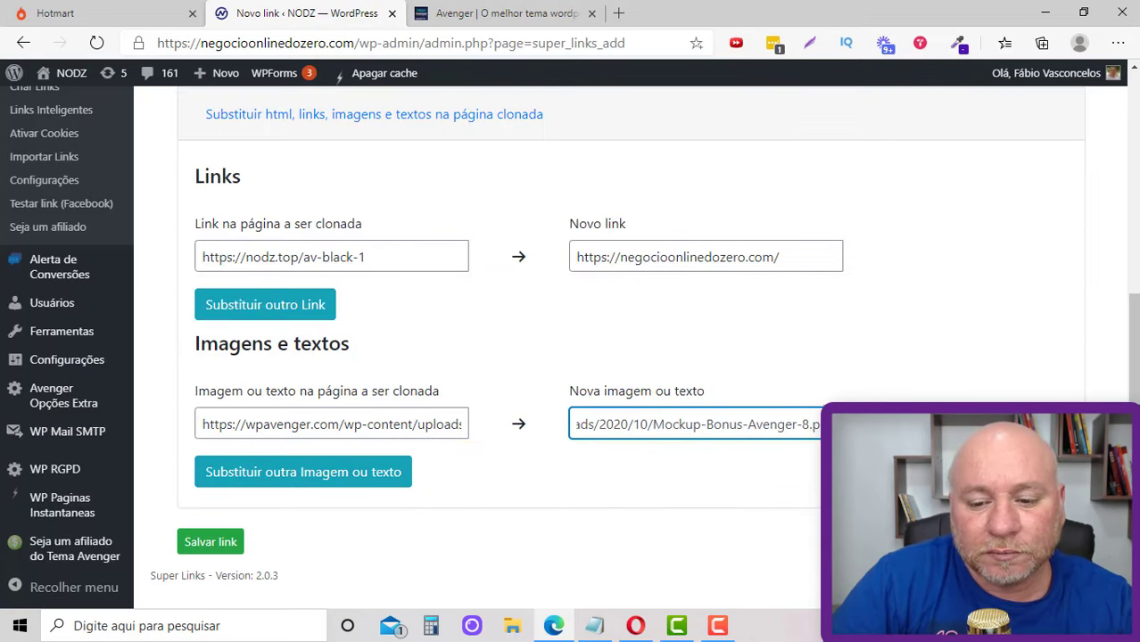
Step: Copy the words "SEJA BEM-VINDO" from the heading beside the Tres-artes image on the Avenger page
left_click(539, 16)
scroll(801, 400, "up", 1)
scroll(827, 399, "down", 2)
scroll(809, 305, "down", 2)
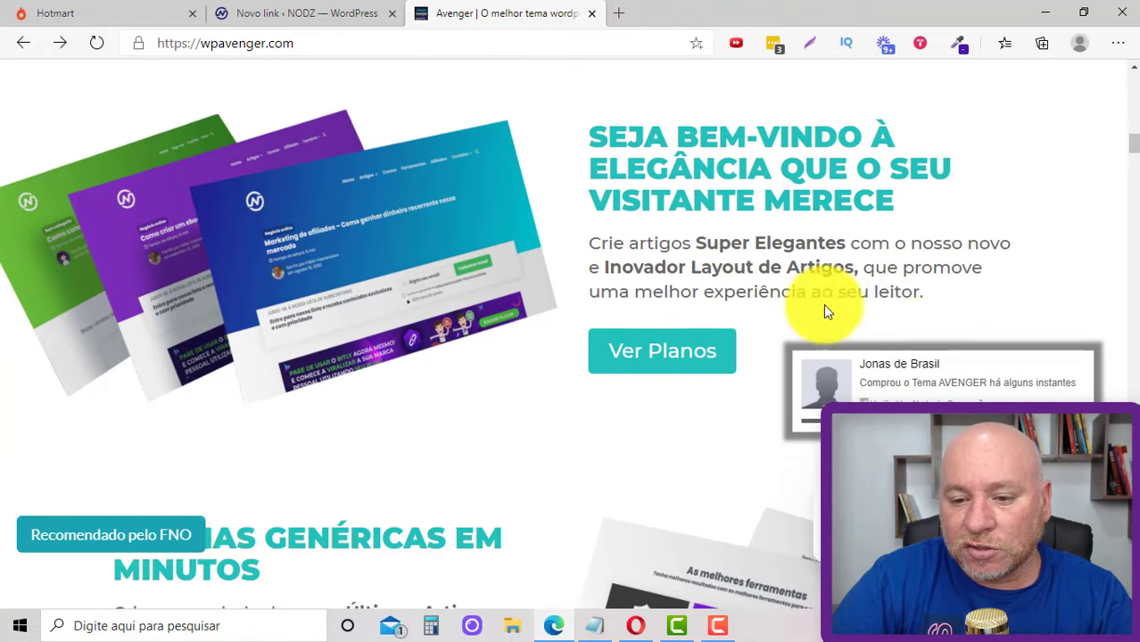
scroll(765, 229, "up", 2)
left_click_drag(591, 287, 867, 288)
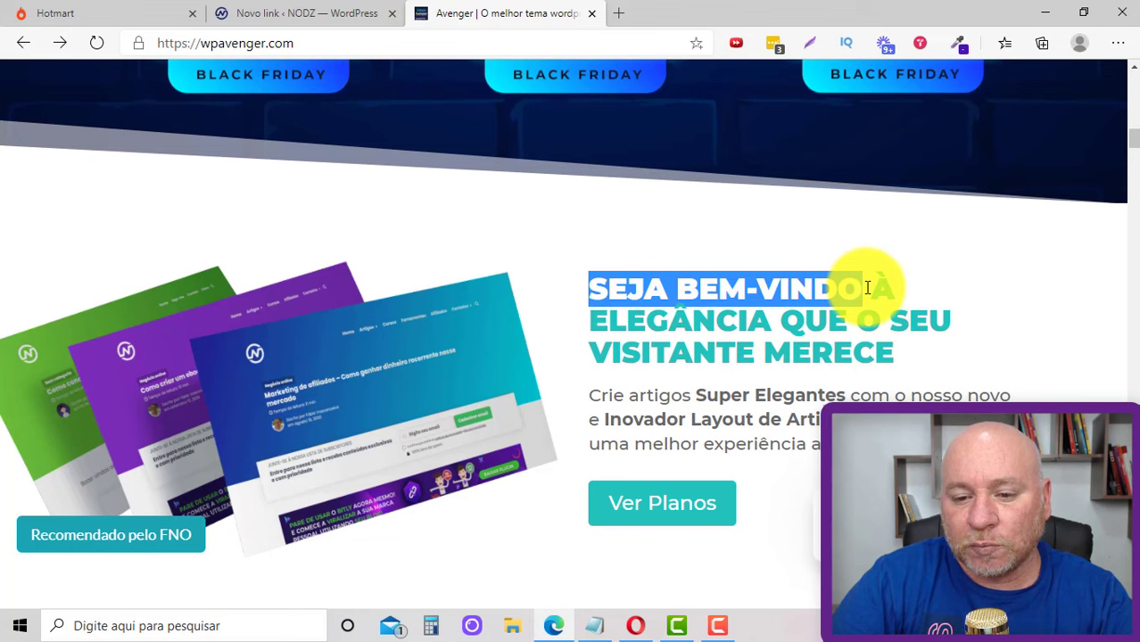
right_click(816, 285)
left_click(847, 301)
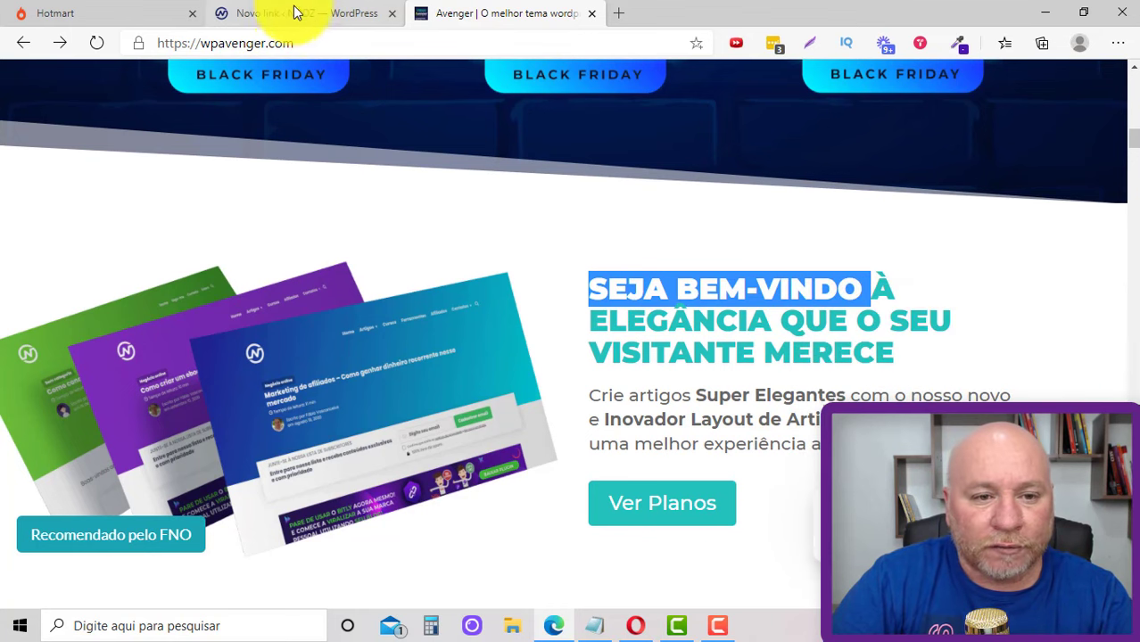
Step: Add another image or text replacement that changes "SEJA BEM-VINDO" to "Seja MUITO BEM VINDO", and save the link
left_click(294, 12)
left_click(287, 477)
left_click(405, 427)
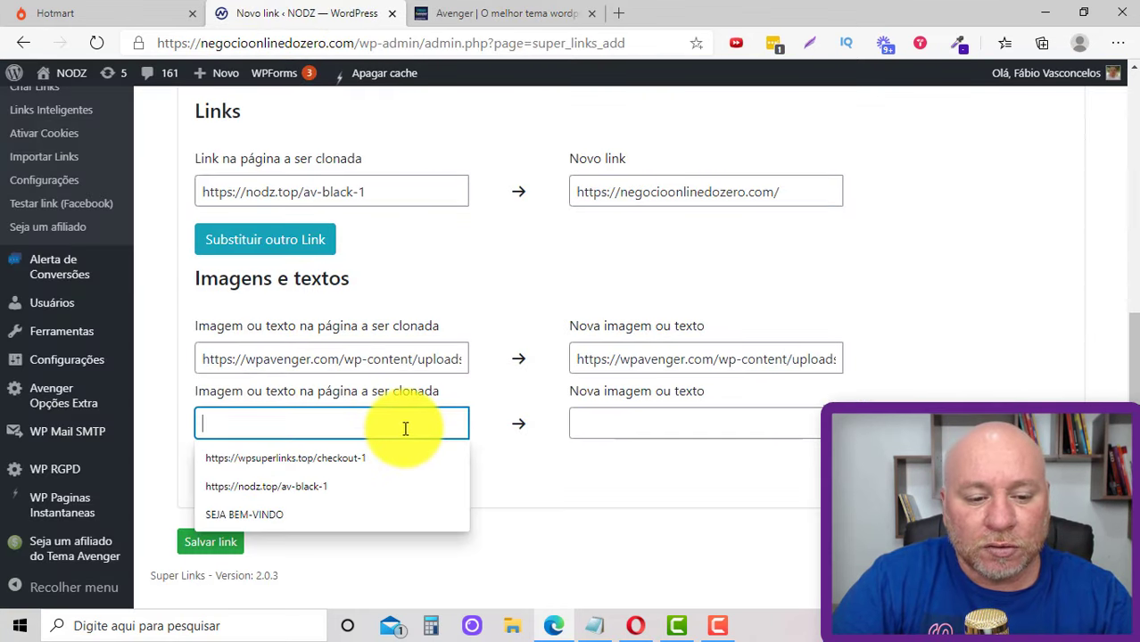
key("ctrl+v")
left_click(632, 423)
type("Se")
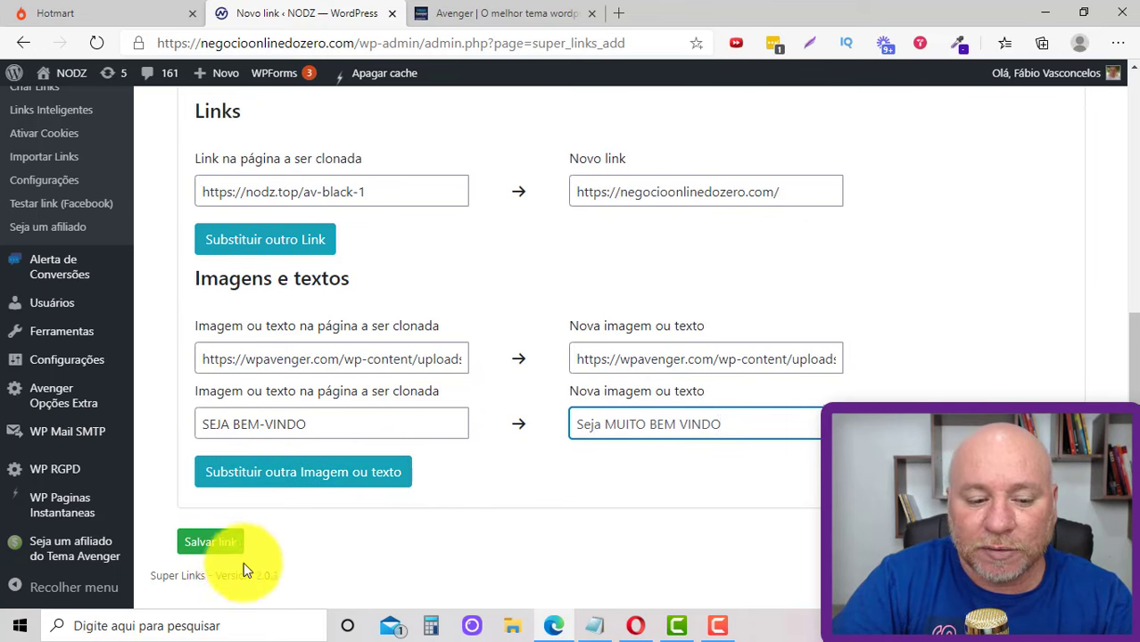
left_click(217, 550)
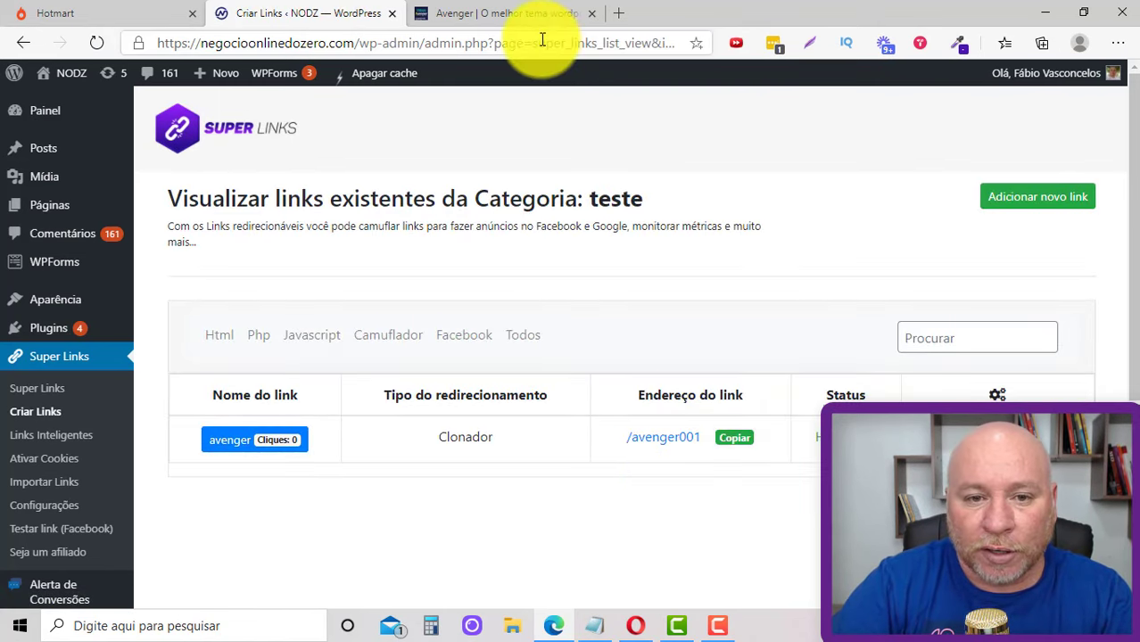
Step: Open the cloned page at /avenger001, check its replaced image, heading and 1-license buy link, and return to the links list
left_click(635, 450)
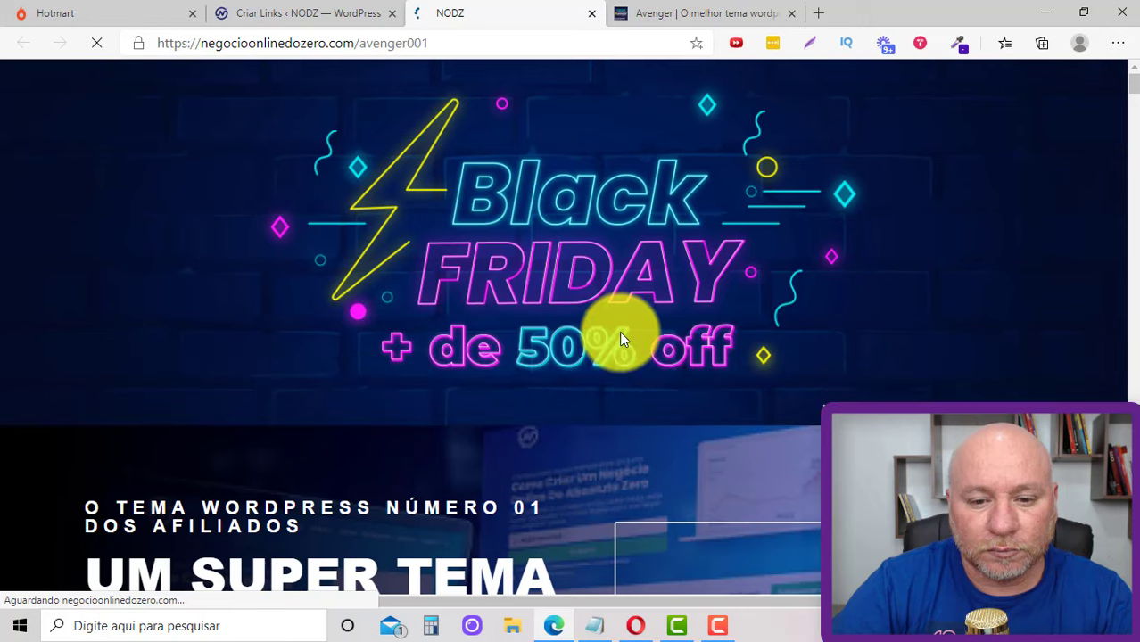
scroll(622, 343, "down", 10)
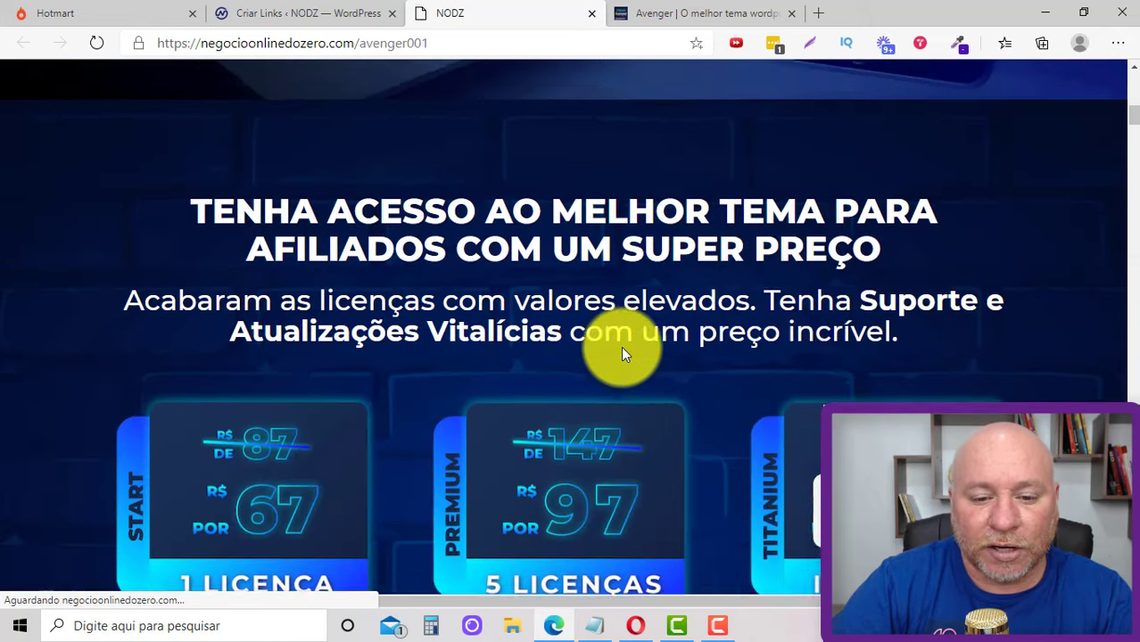
scroll(621, 346, "down", 8)
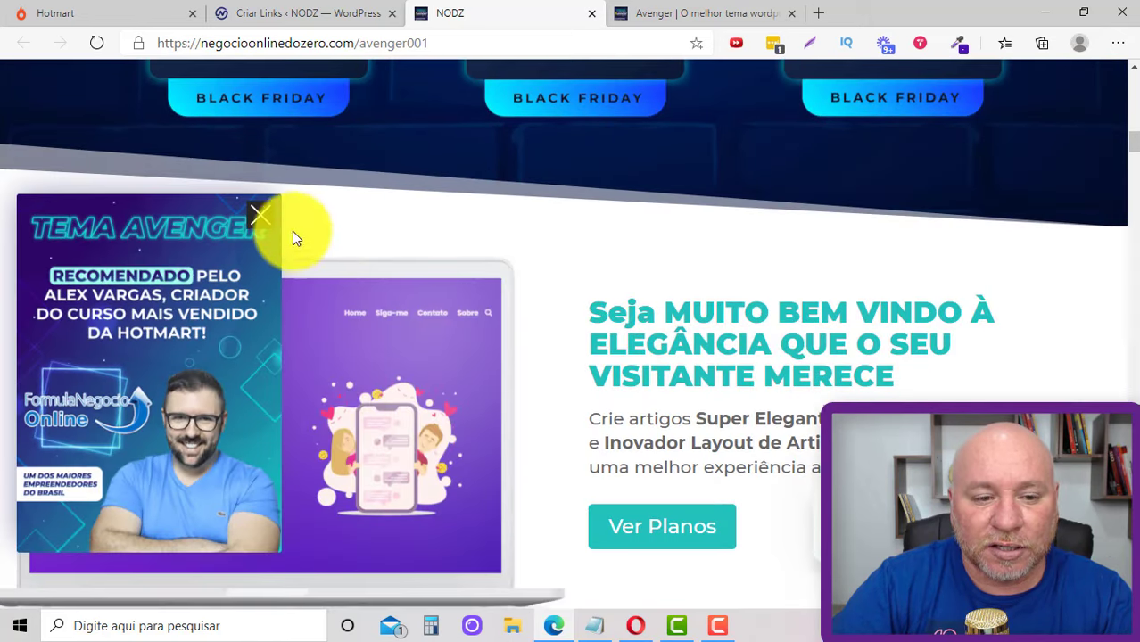
left_click(260, 216)
scroll(68, 287, "down", 2)
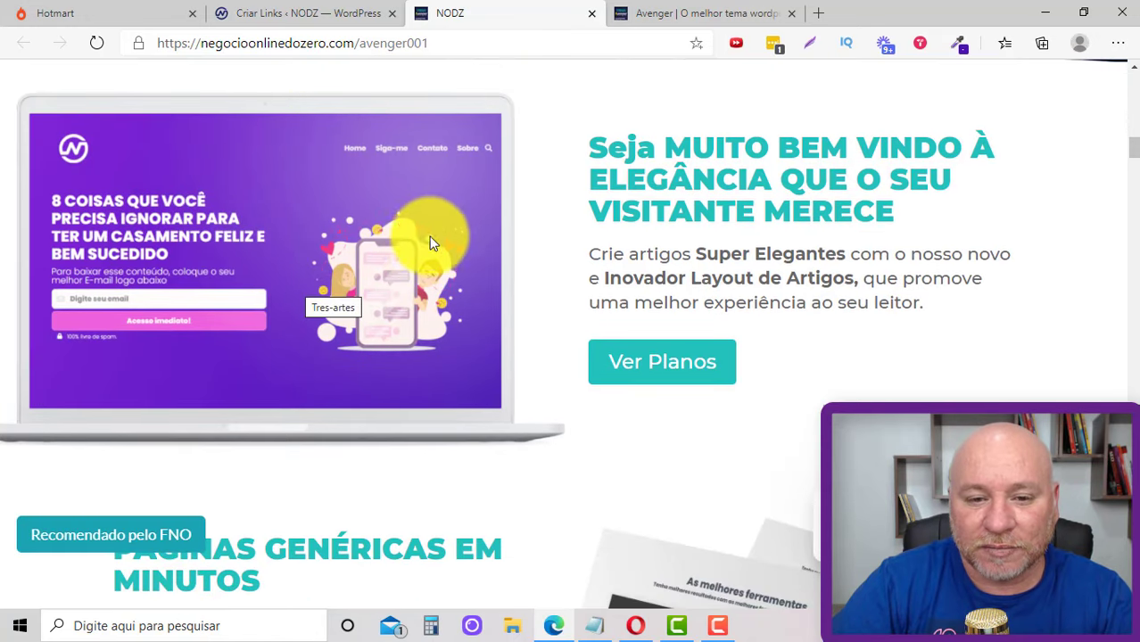
scroll(564, 310, "down", 8)
scroll(451, 268, "up", 7)
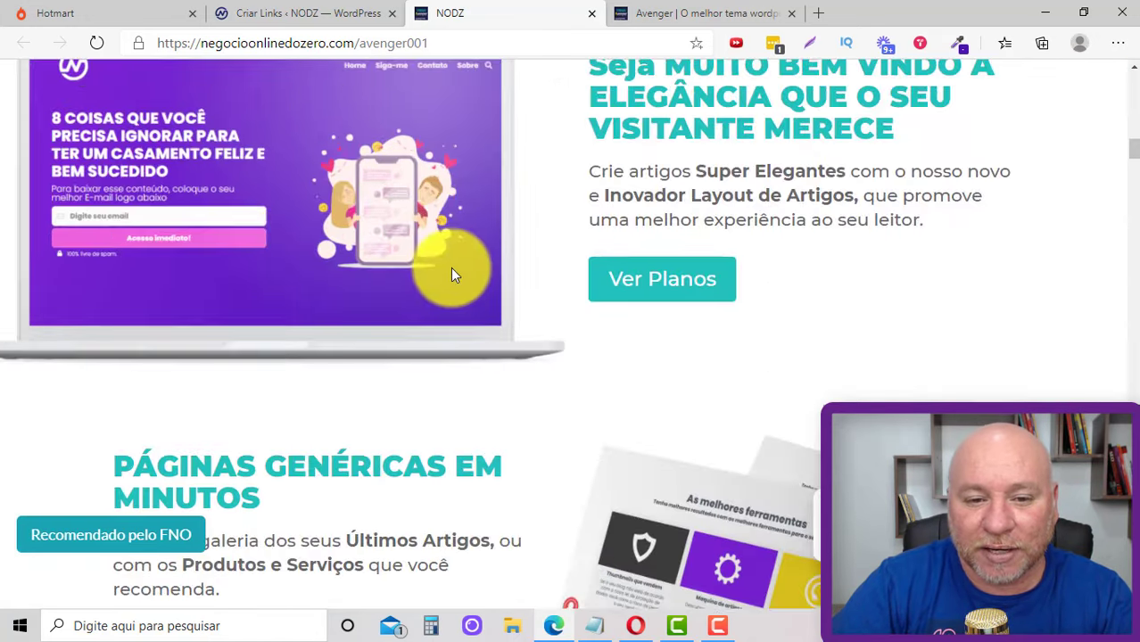
scroll(451, 272, "up", 2)
left_click_drag(692, 225, 967, 234)
scroll(859, 292, "up", 1)
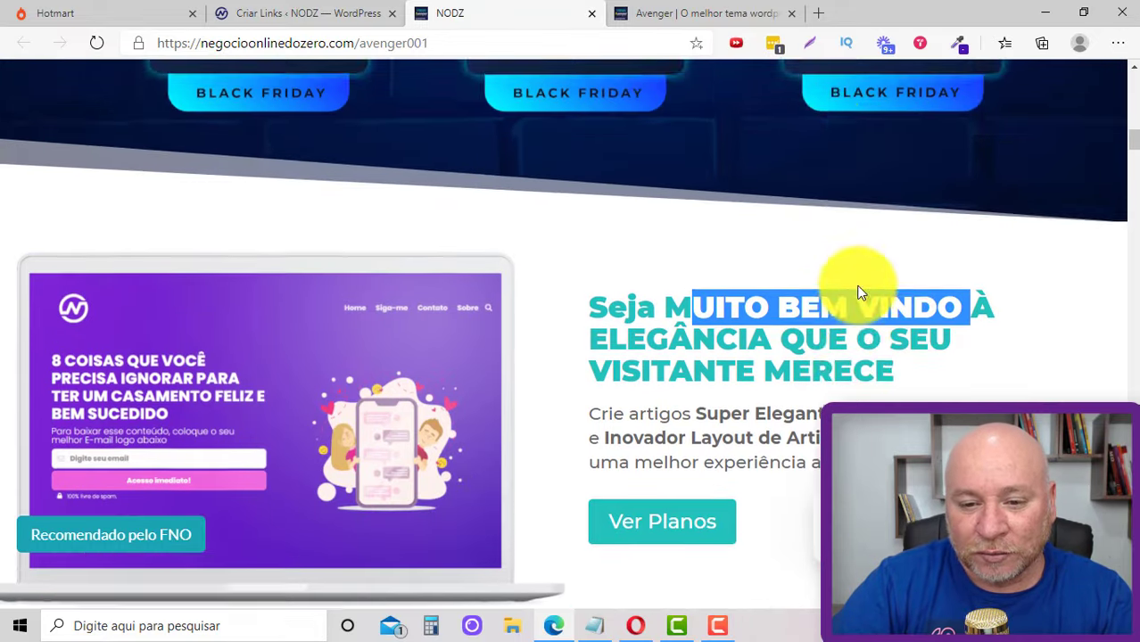
scroll(859, 292, "up", 3)
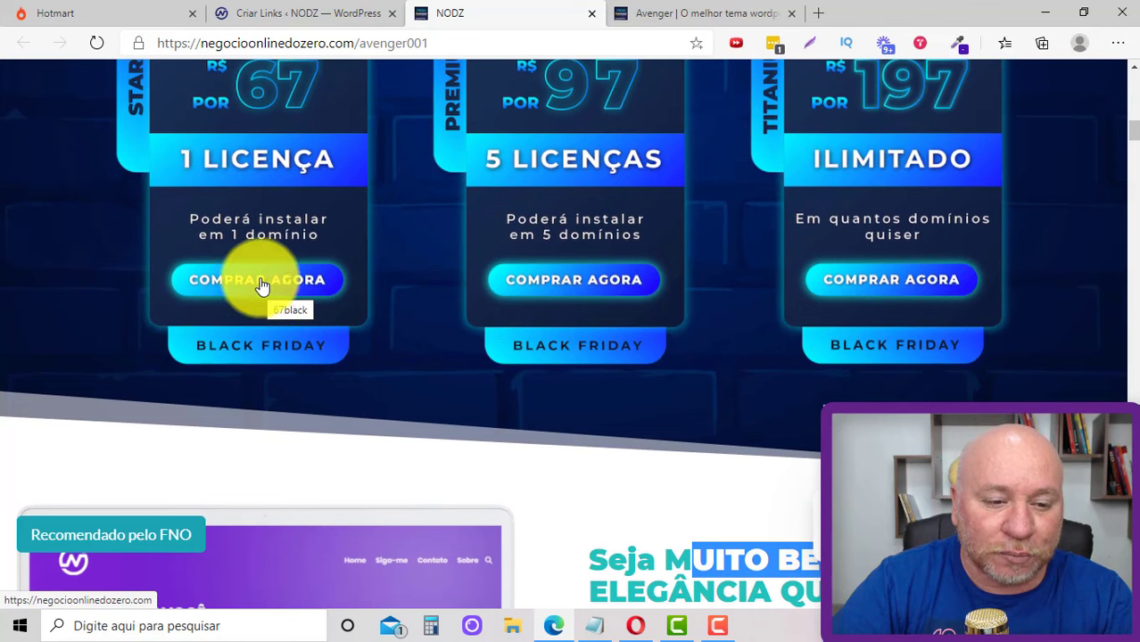
left_click(287, 12)
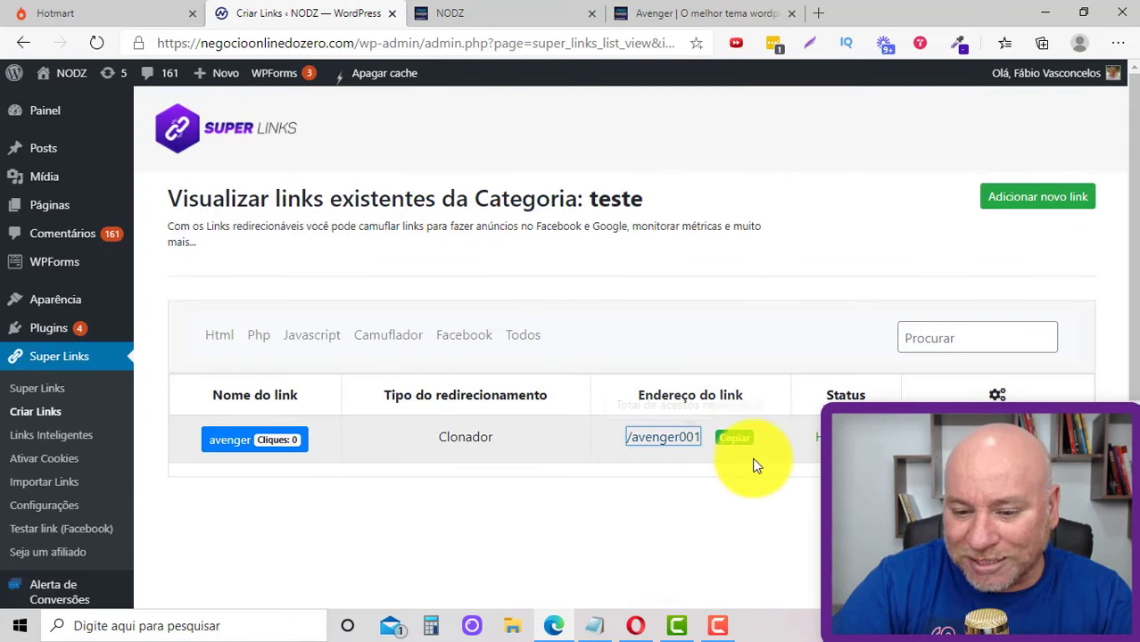